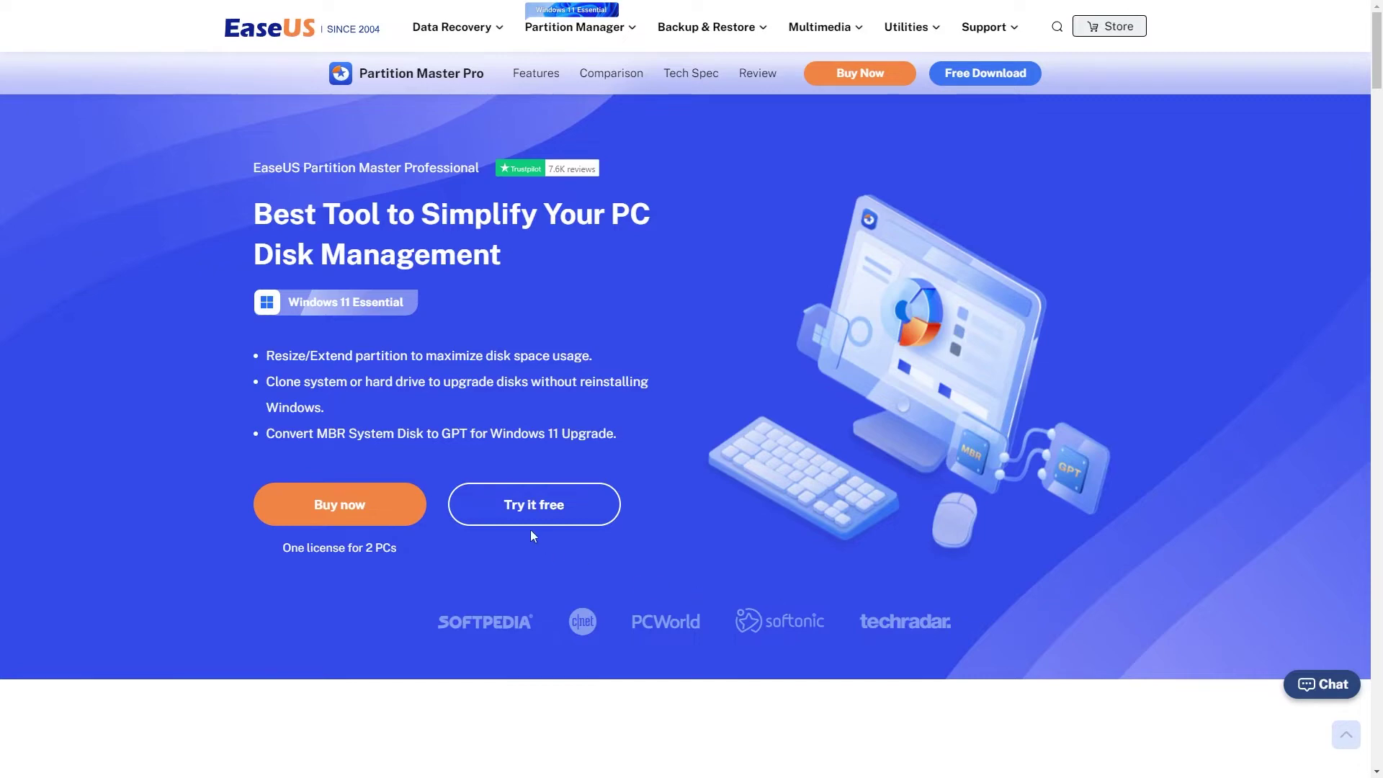
# Start the free trial of EaseUS Partition Master Professional from its product page.
pyautogui.click(522, 499)
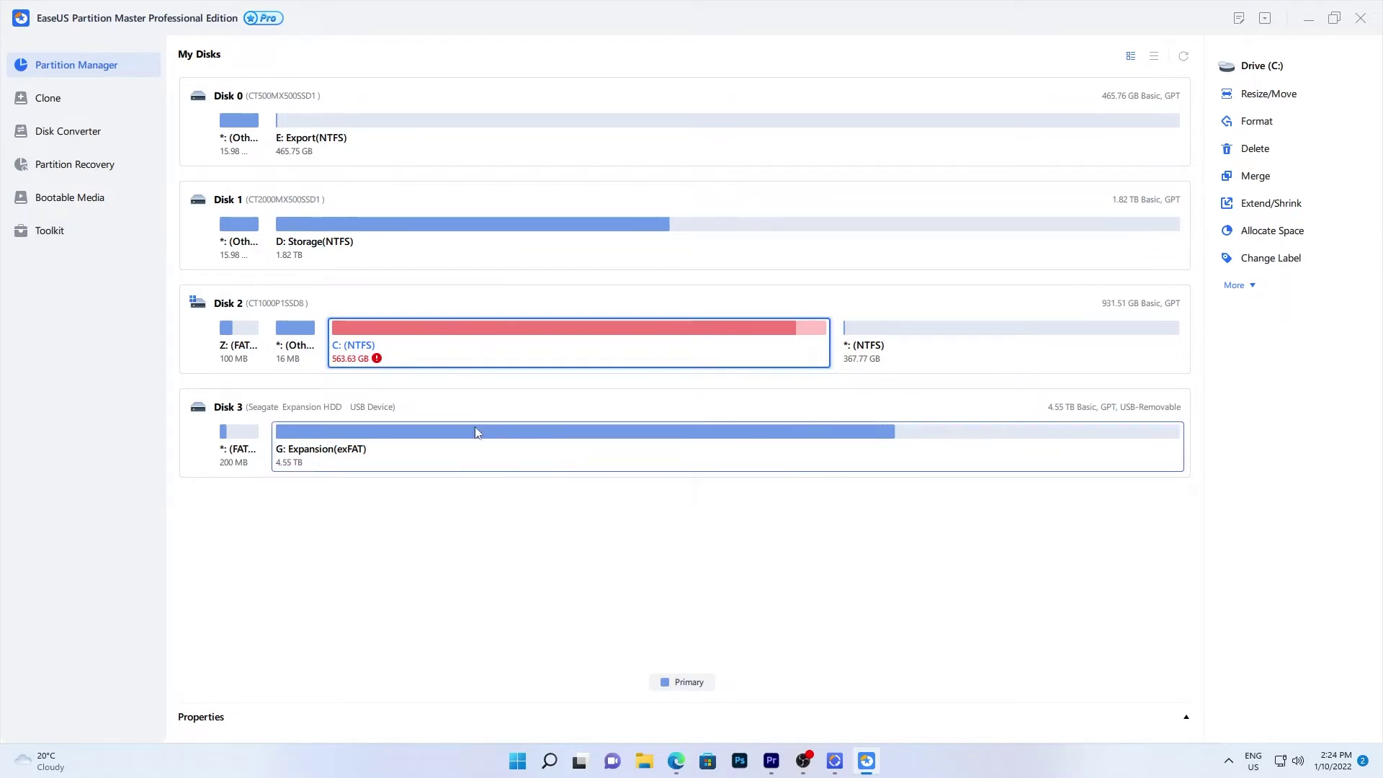
# Manually resize C: on Disk 2 from 563.63 GB to 930.78 GB and execute the task.
pyautogui.moveTo(378, 360)
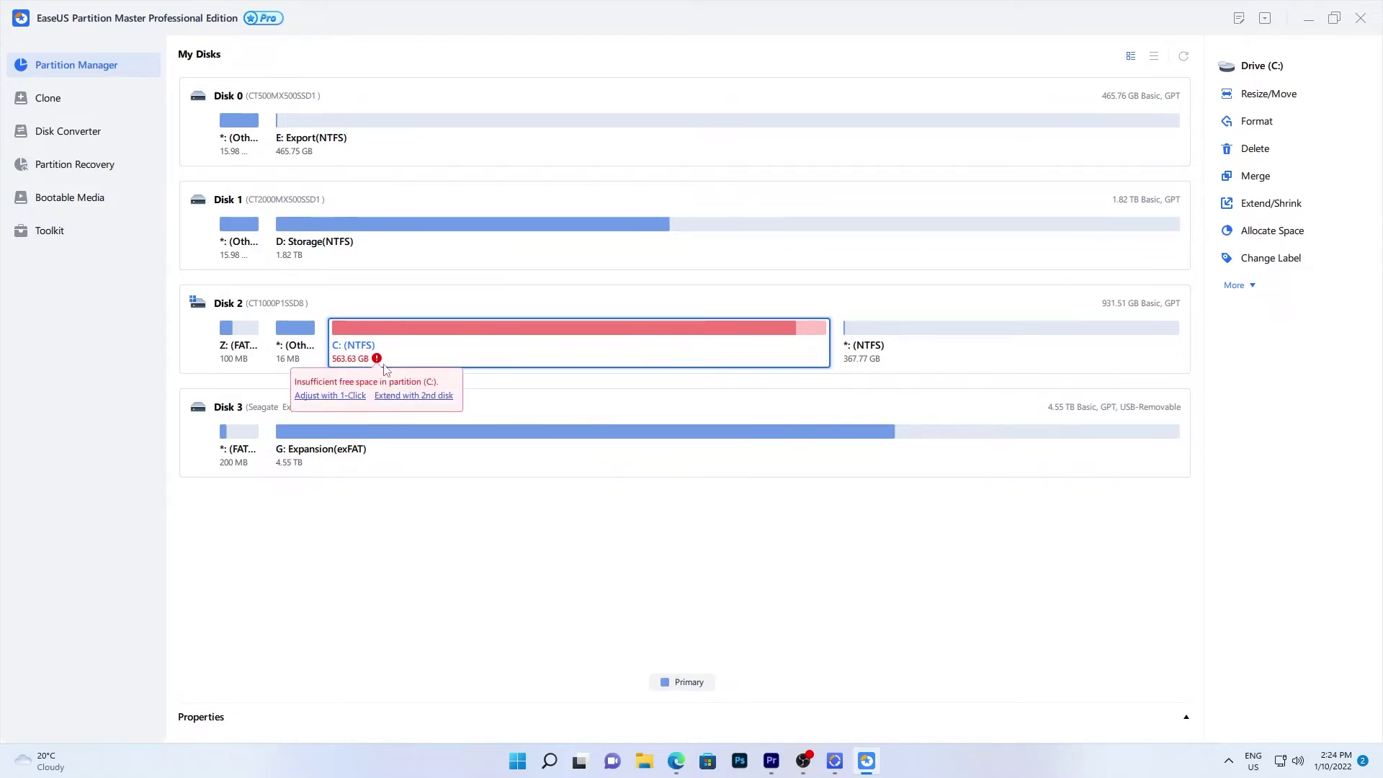
pyautogui.click(341, 396)
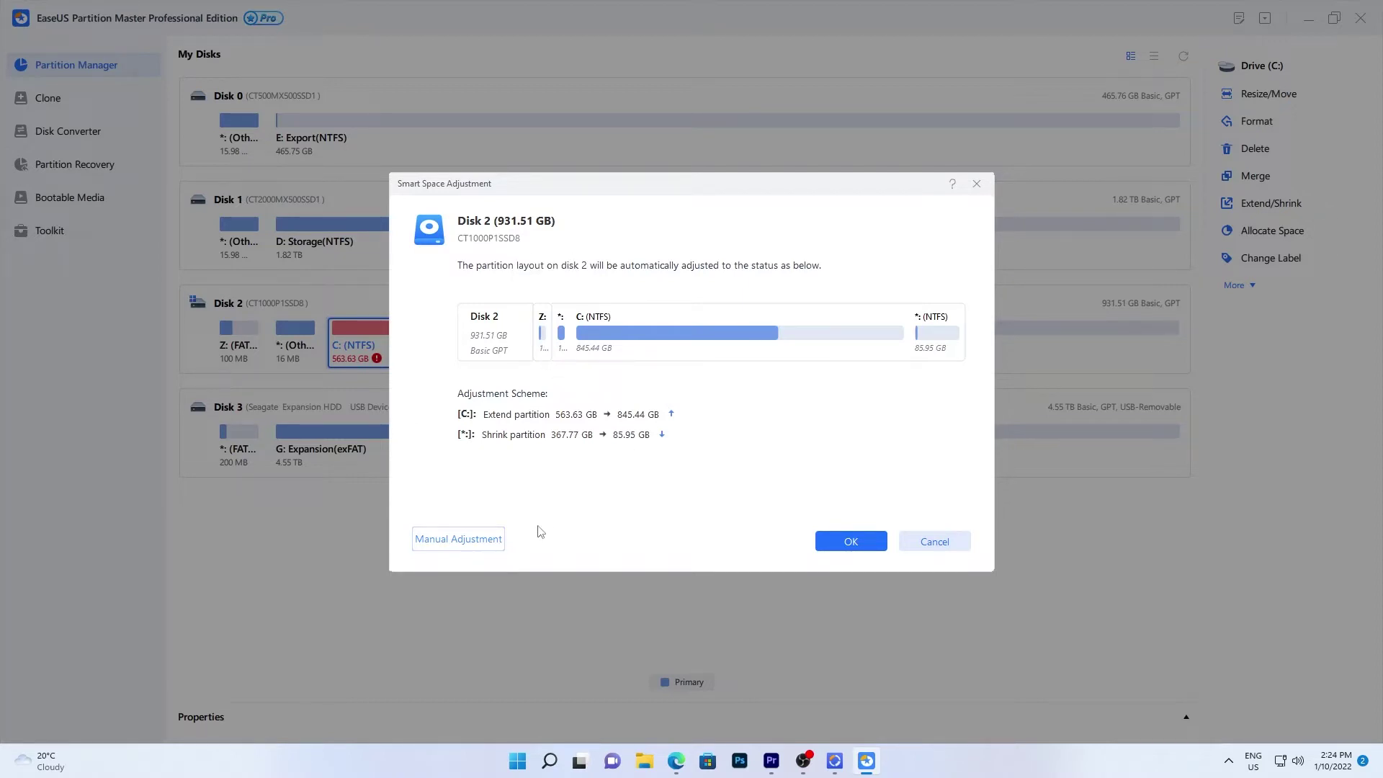
pyautogui.click(471, 539)
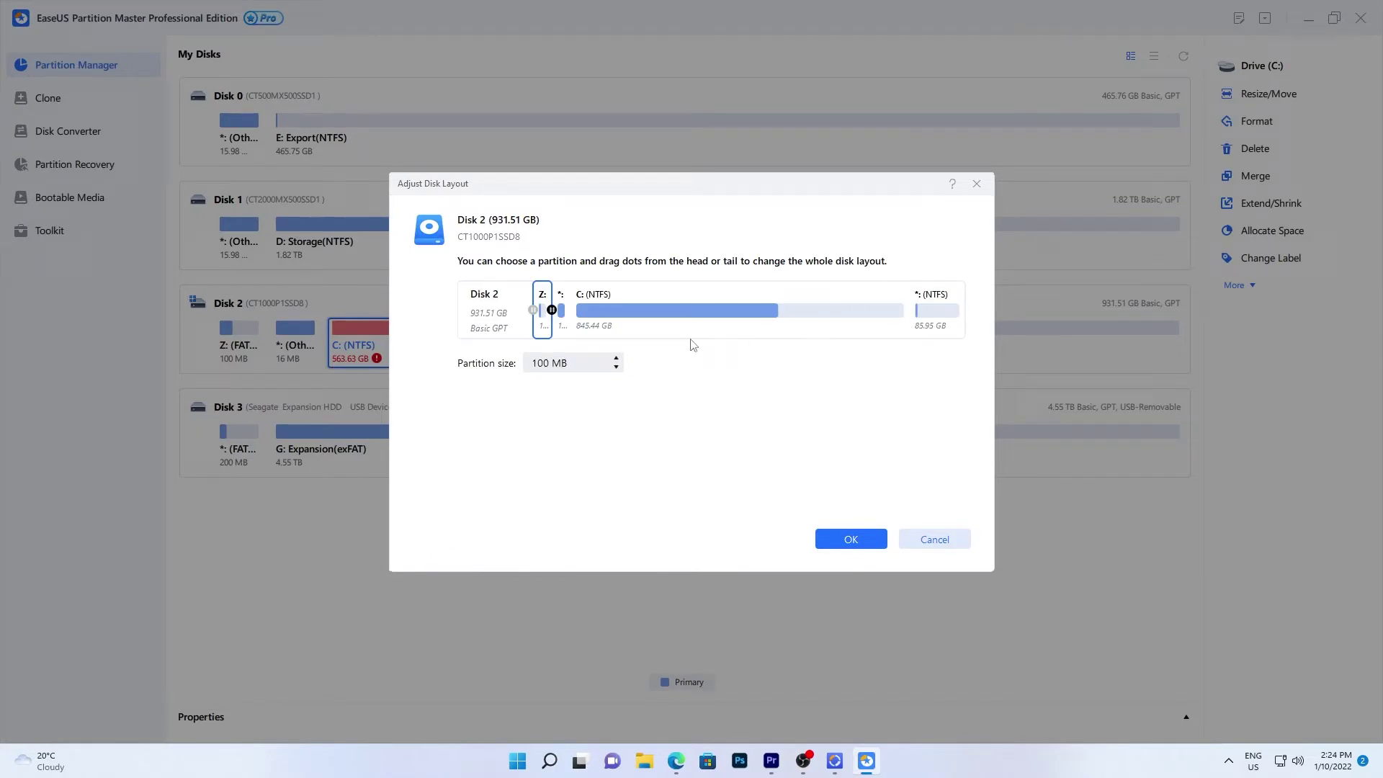
pyautogui.click(649, 321)
pyautogui.moveTo(909, 309); pyautogui.dragTo(969, 315)
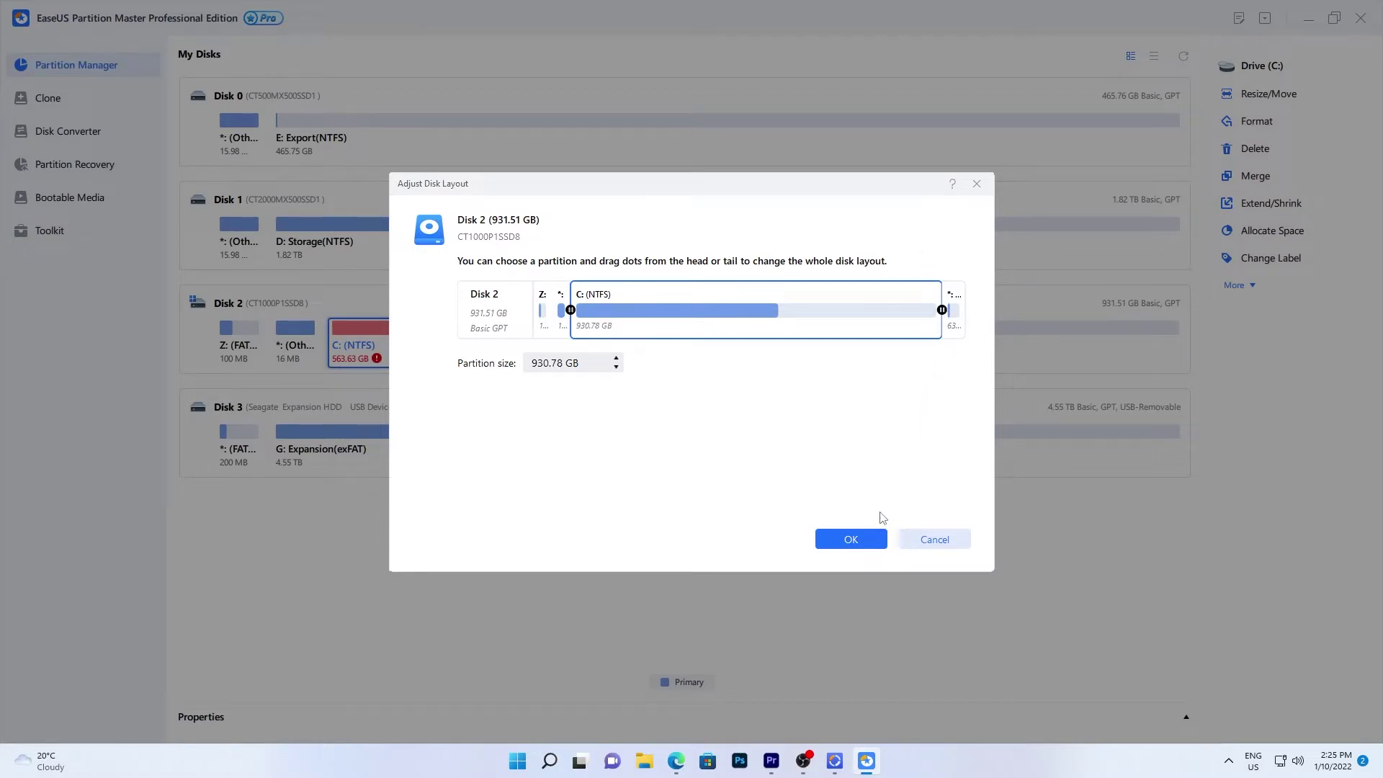
pyautogui.click(857, 541)
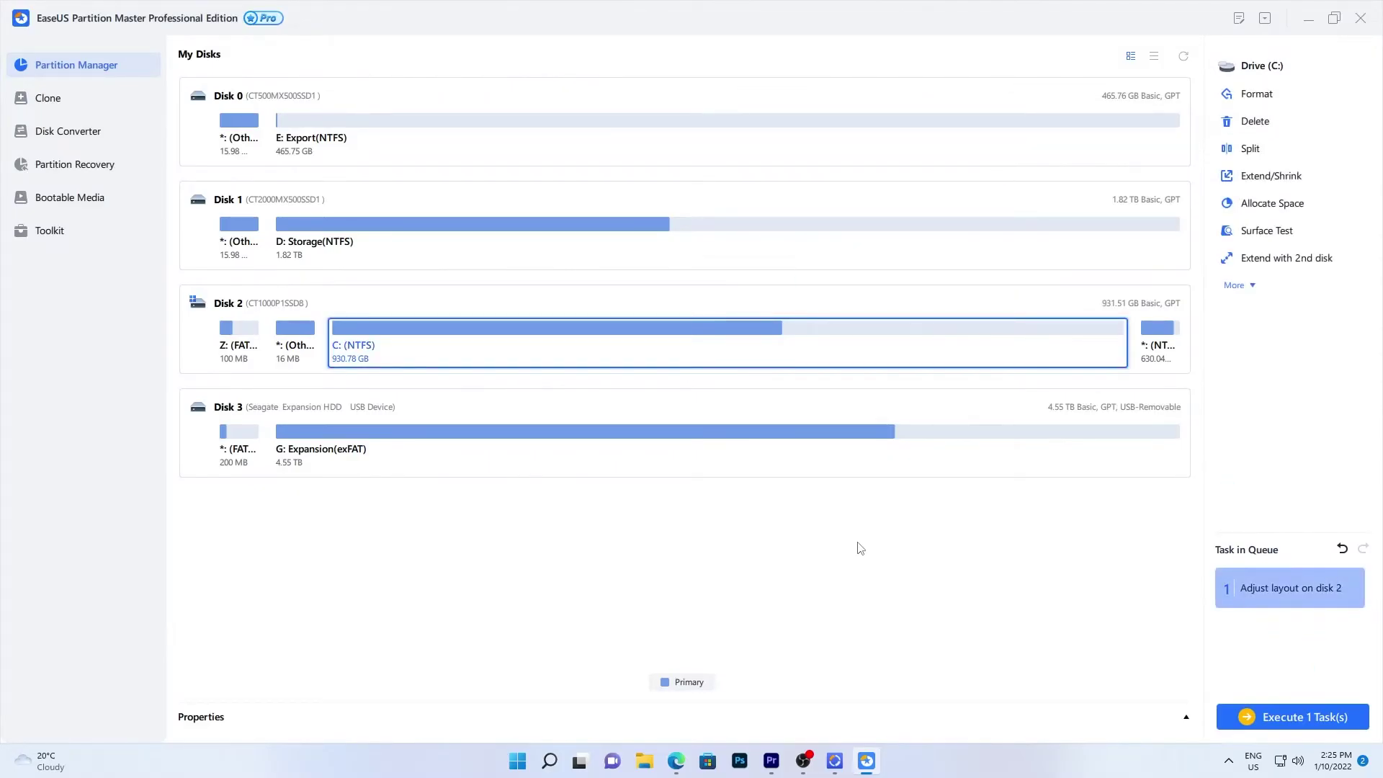
pyautogui.click(1251, 725)
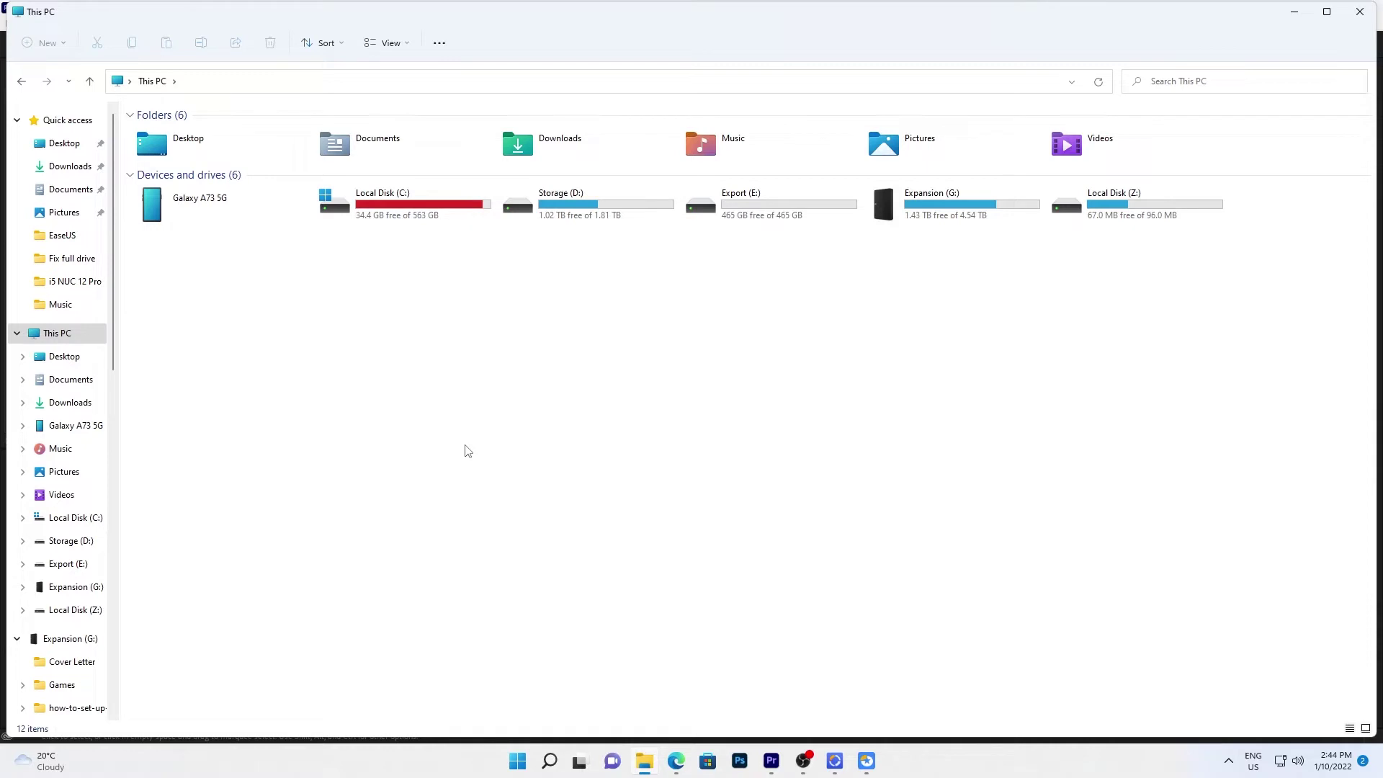
# Run Disk Cleanup on C: including system files, selecting the 2.63 GB Windows Update Cleanup.
pyautogui.rightClick(391, 209)
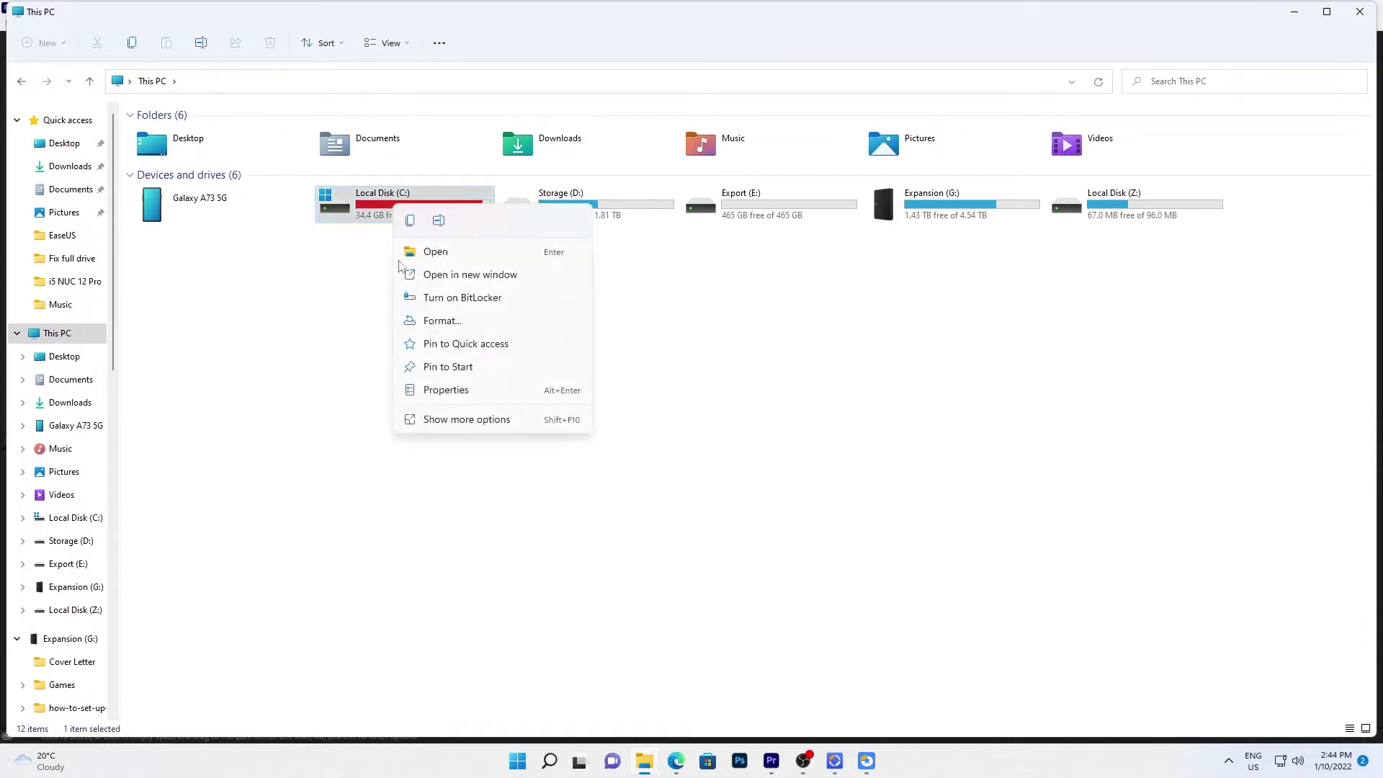
pyautogui.click(451, 390)
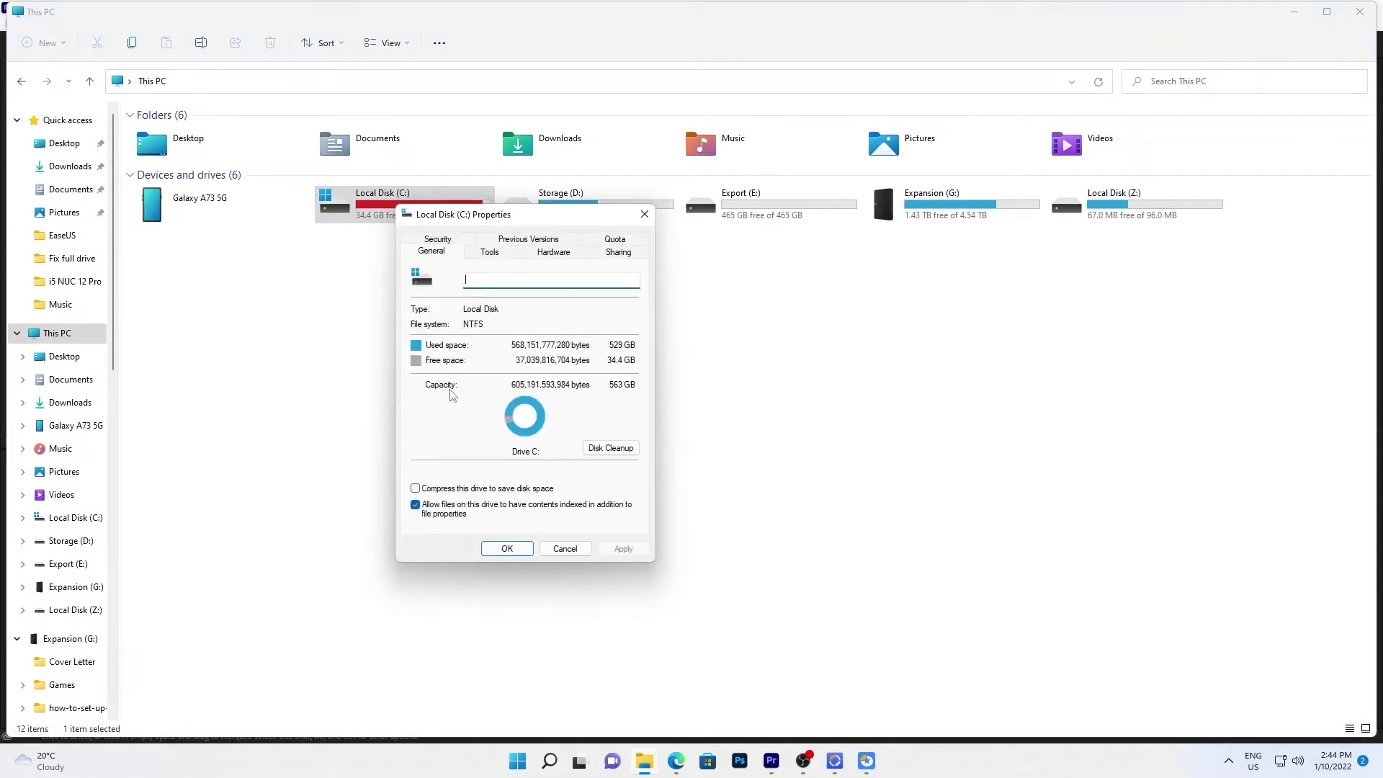
pyautogui.click(613, 451)
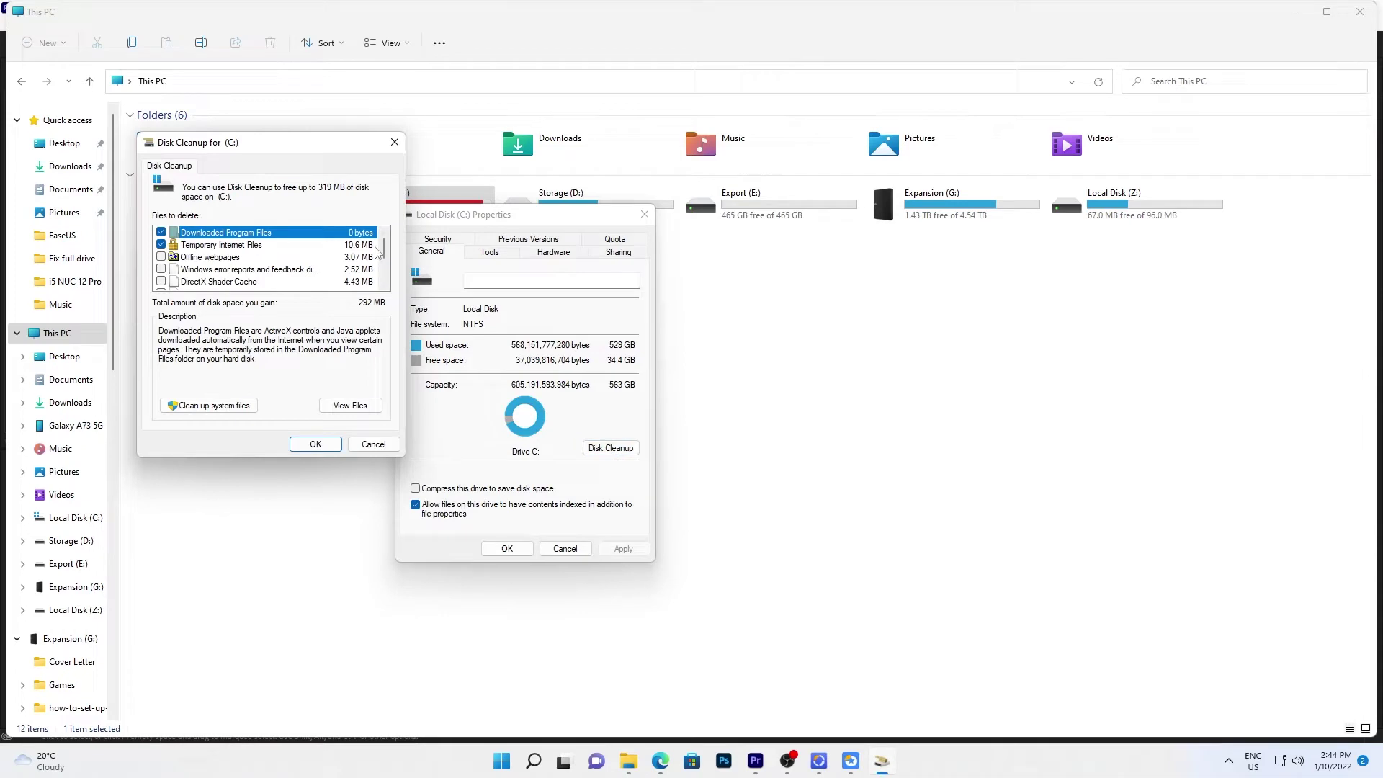
pyautogui.moveTo(388, 246)
pyautogui.mouseDown()
pyautogui.moveTo(388, 267)
pyautogui.moveTo(383, 242)
pyautogui.mouseUp()
pyautogui.click(214, 406)
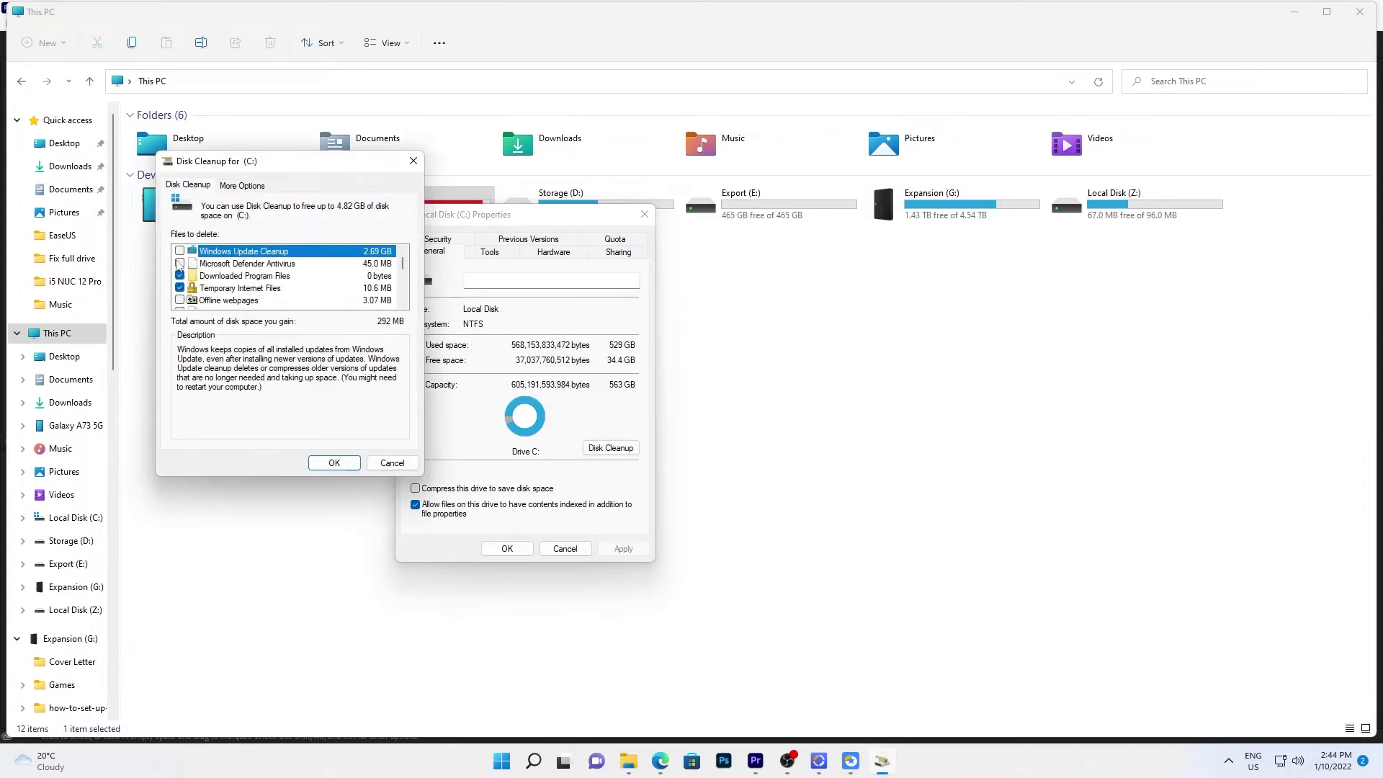
pyautogui.click(180, 251)
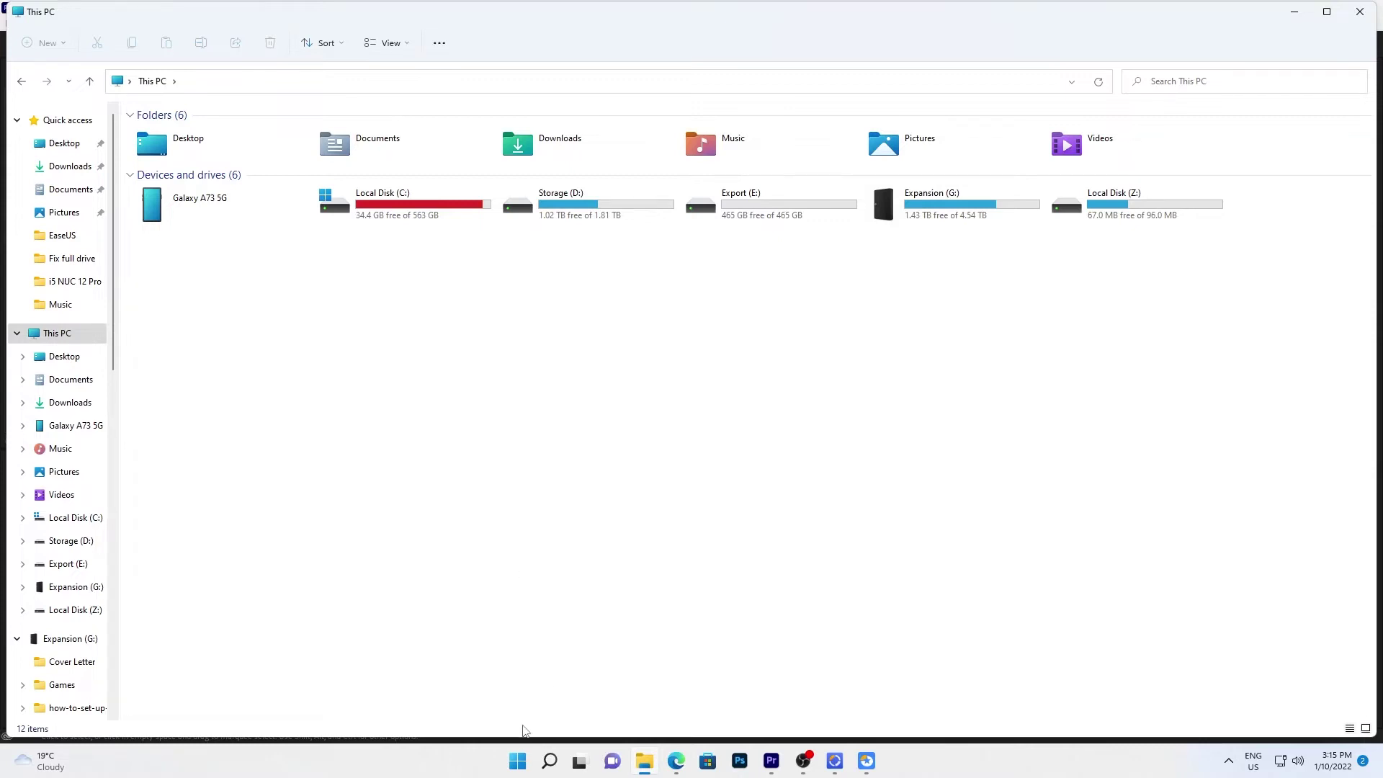
# Open the Storage page in Windows Settings by searching 'system' then 'storage'.
pyautogui.click(550, 761)
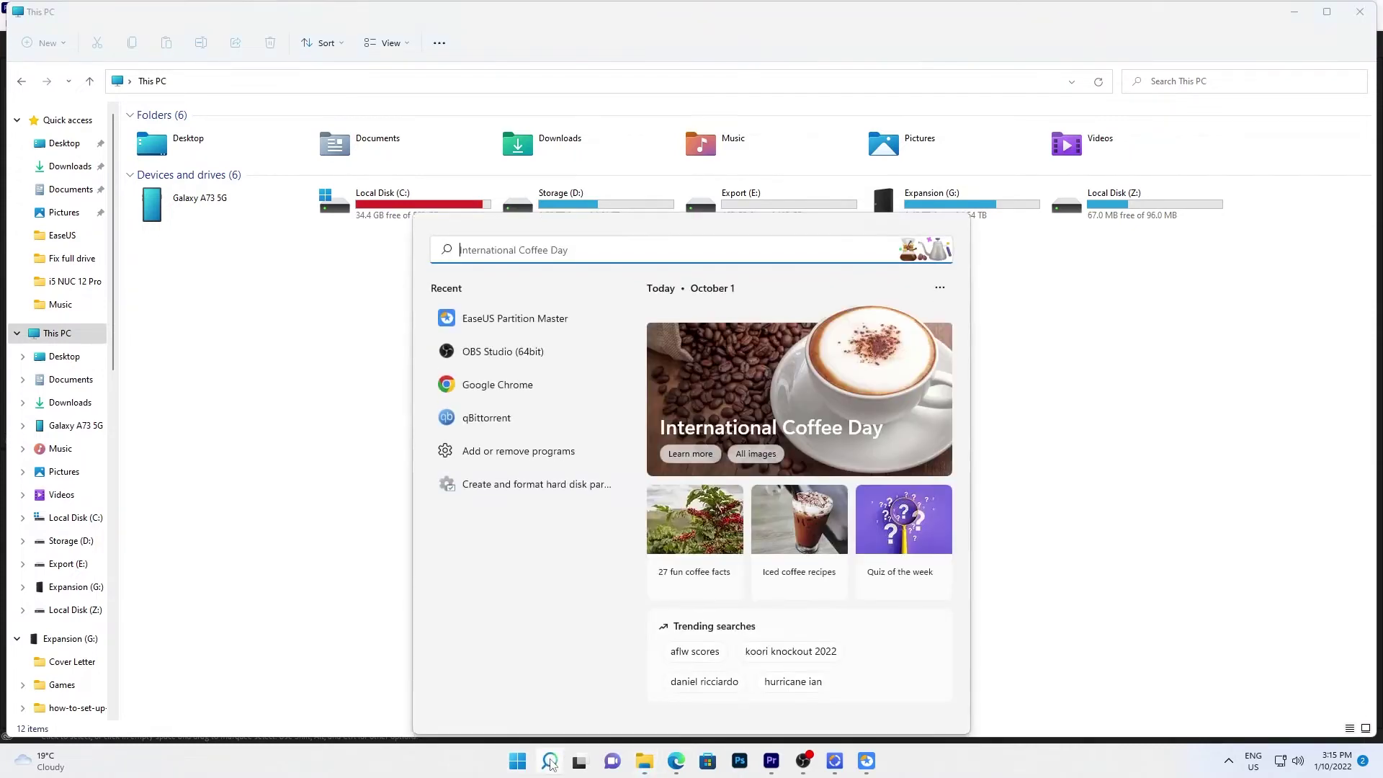
pyautogui.write('system')
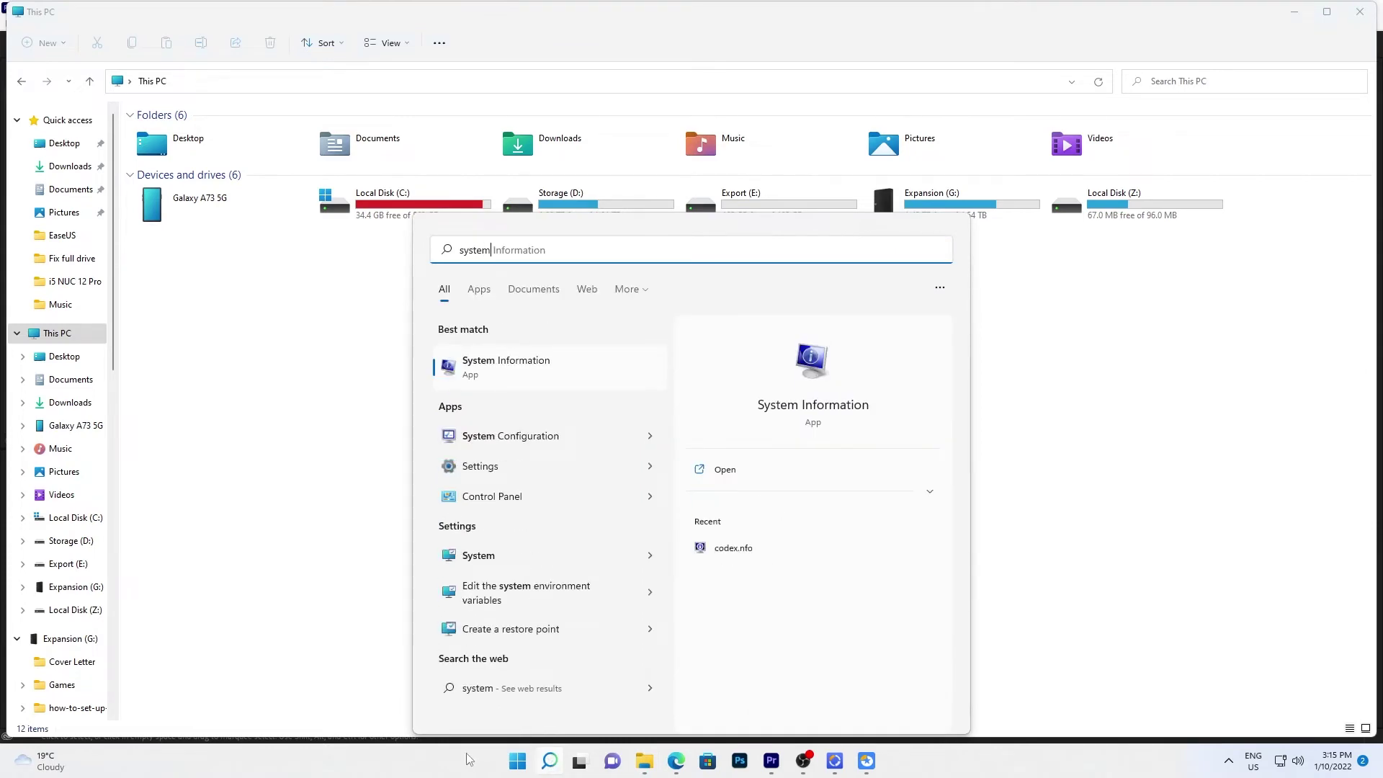
pyautogui.click(502, 560)
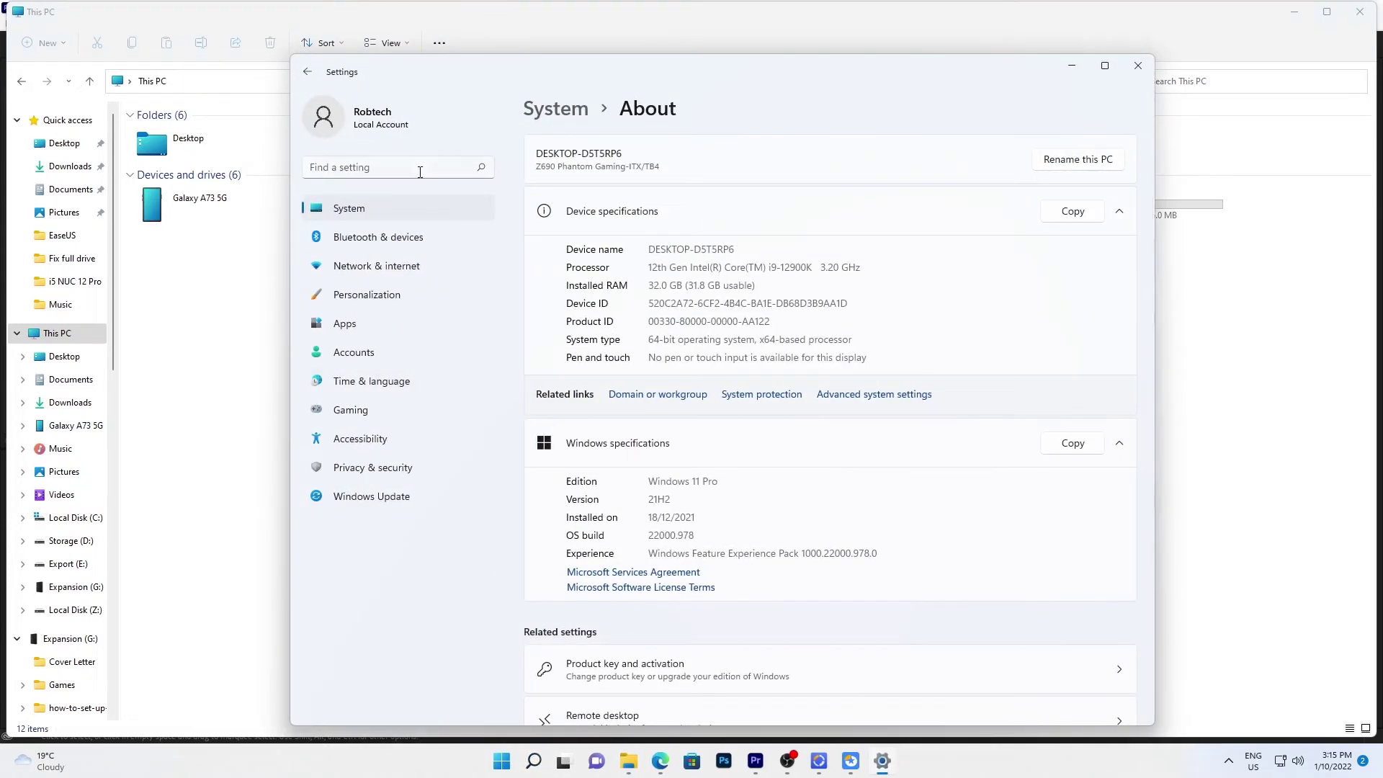
pyautogui.click(417, 167)
pyautogui.write('storage')
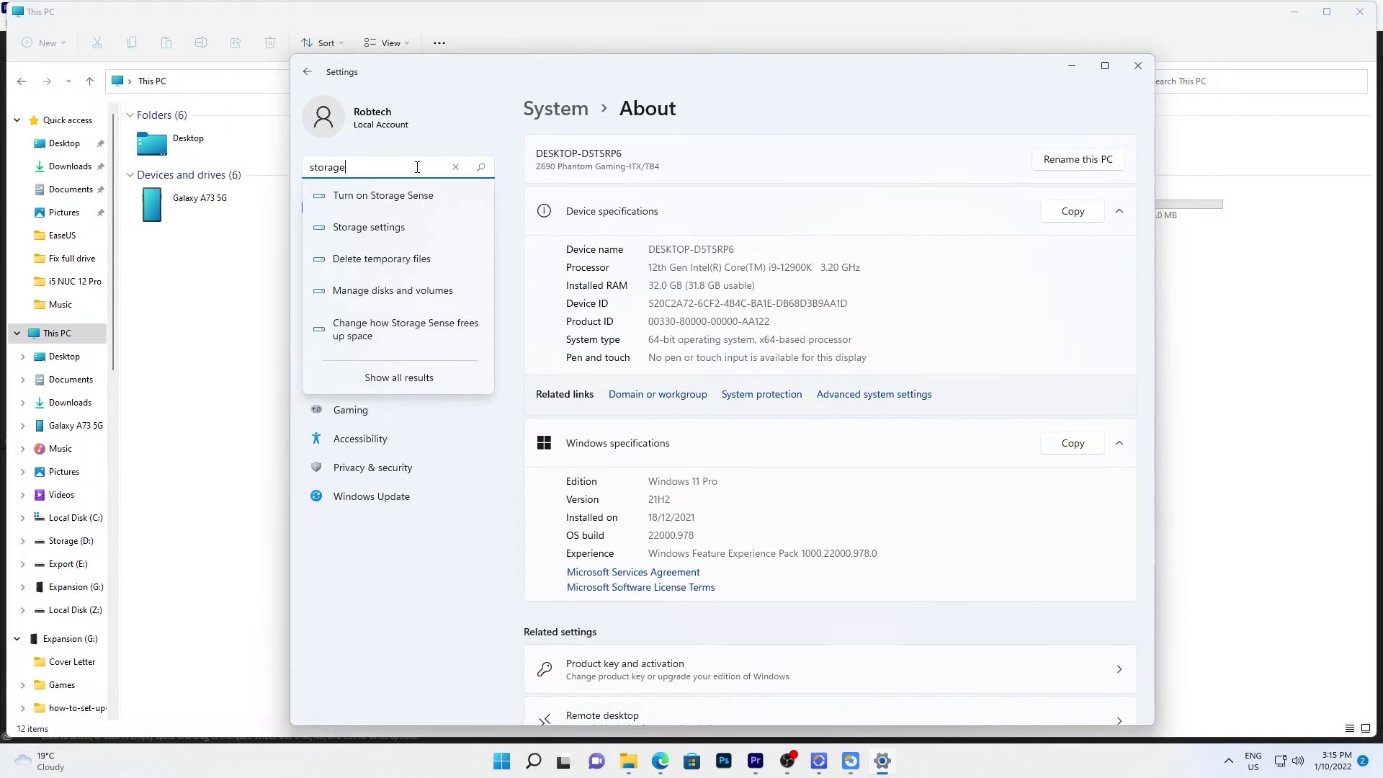
pyautogui.click(416, 227)
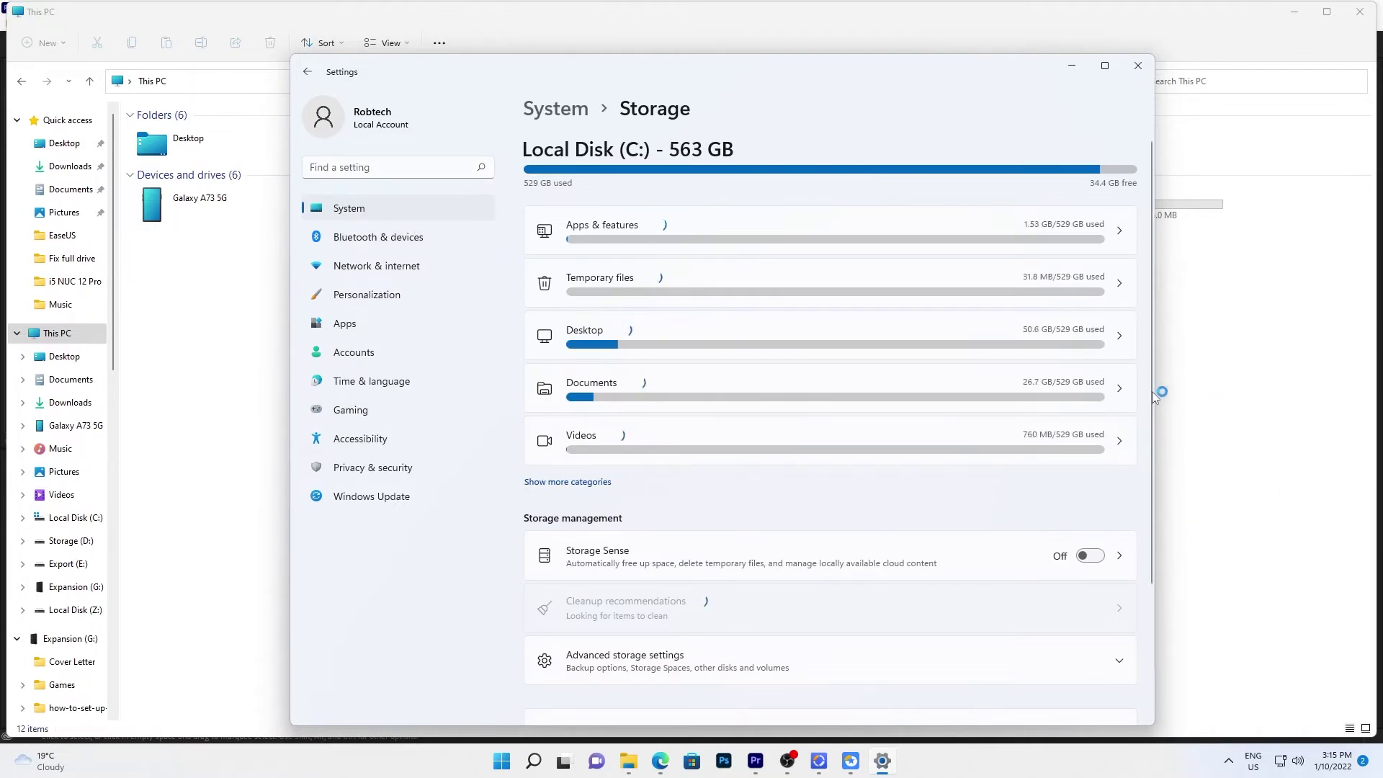
# Expand the C: storage breakdown to show all categories.
pyautogui.scroll(-2, 1152, 403)
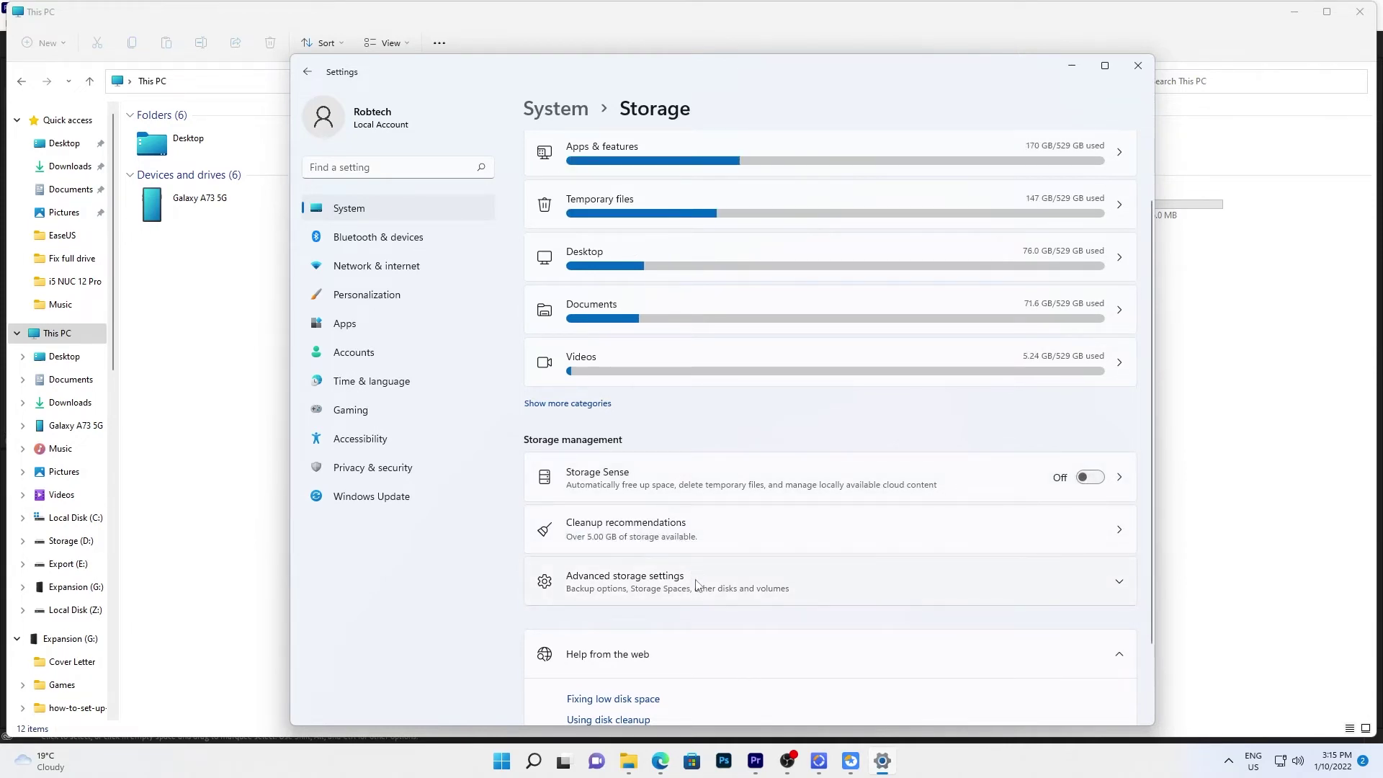
pyautogui.scroll(1, 696, 585)
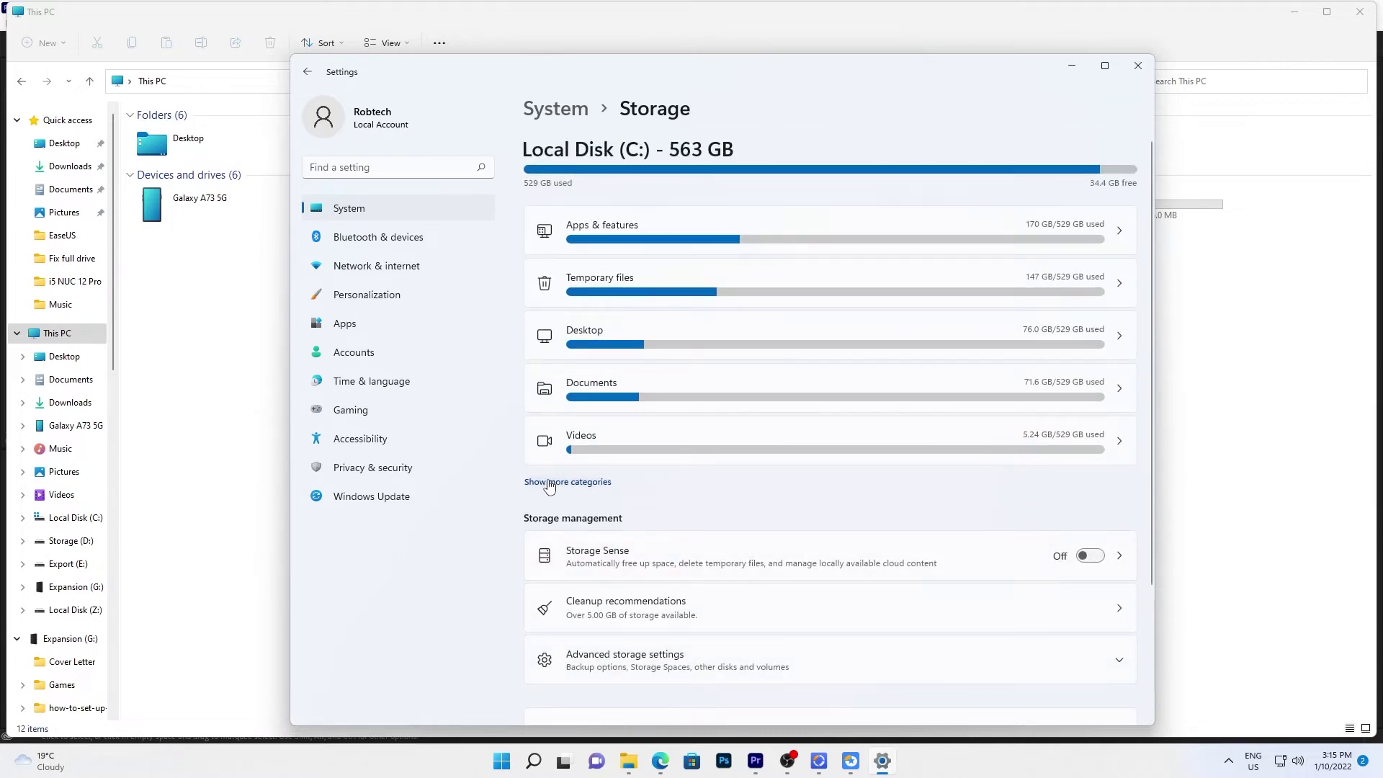
pyautogui.click(549, 484)
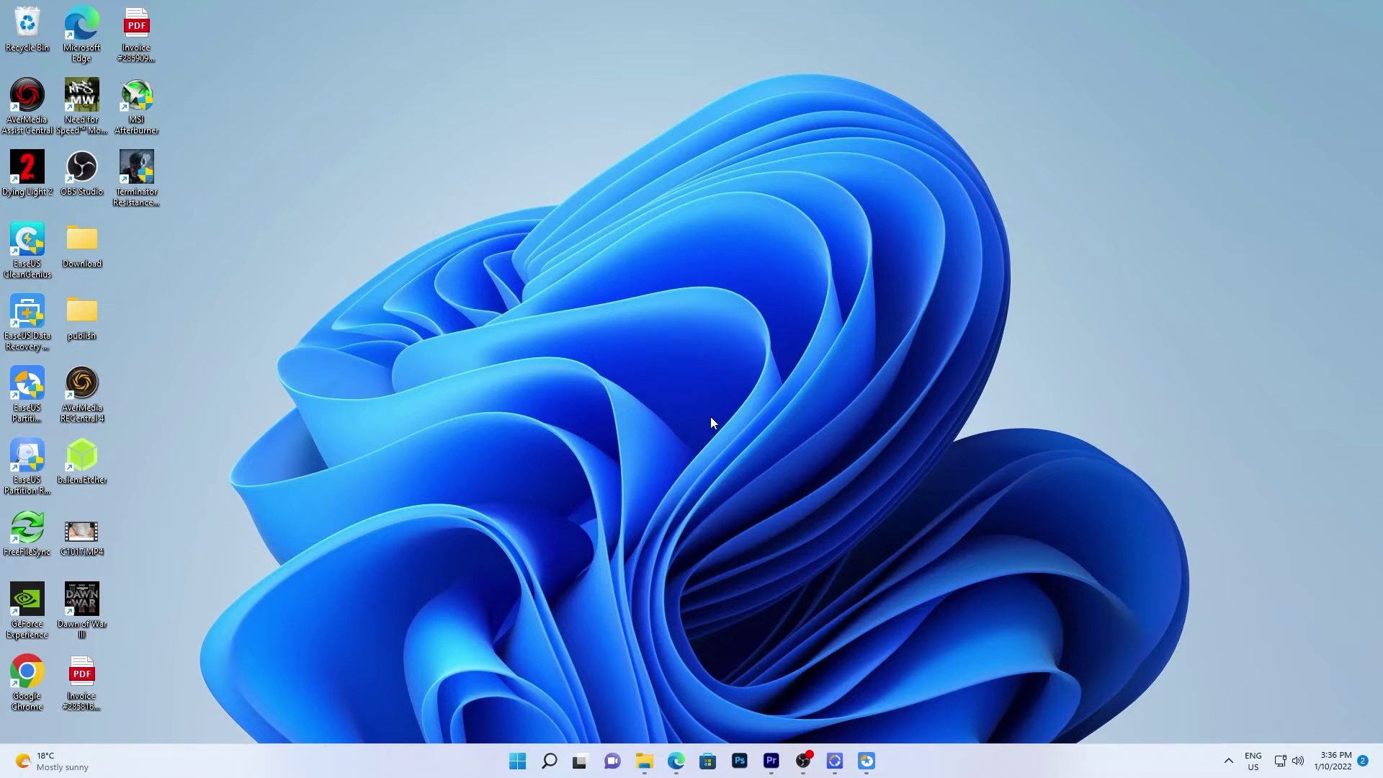
# Empty the Recycle Bin, confirming permanent deletion.
pyautogui.rightClick(25, 26)
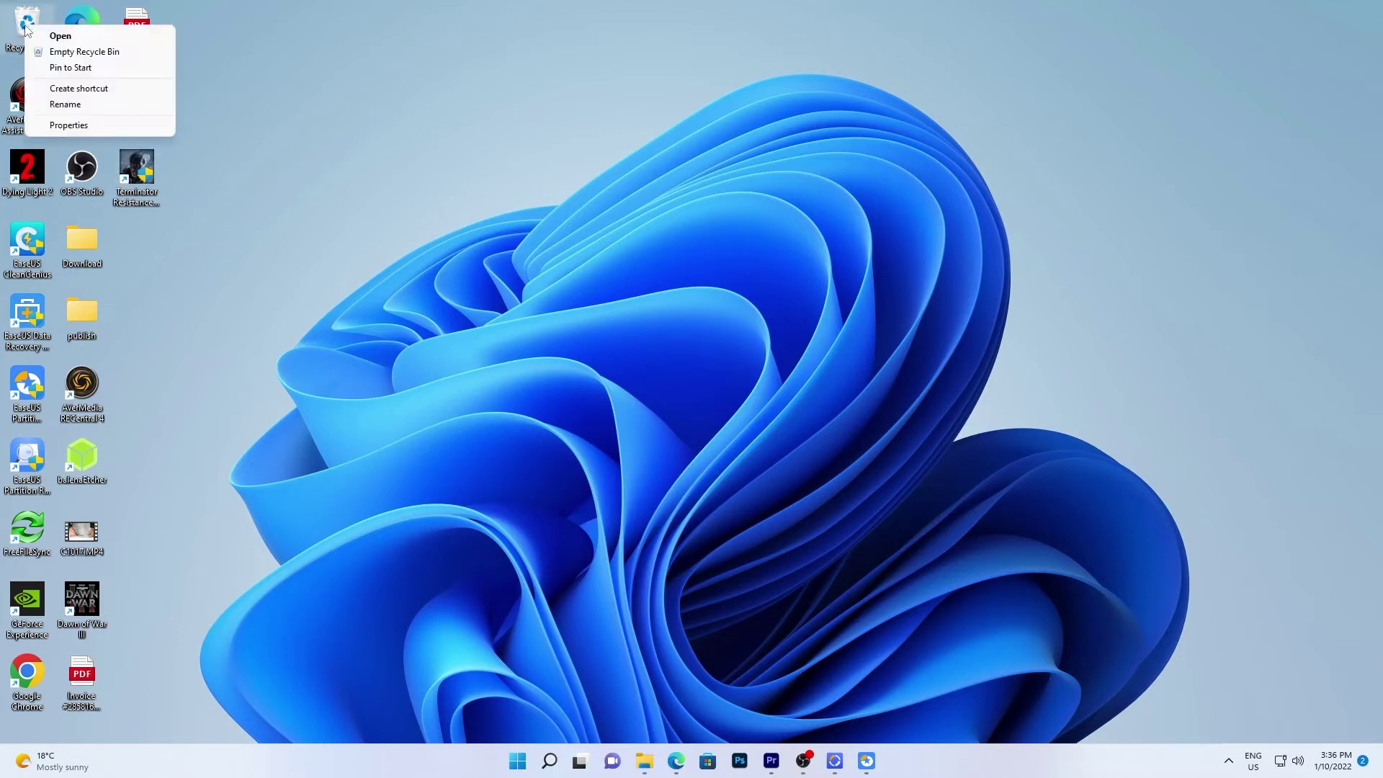
pyautogui.click(65, 54)
pyautogui.click(729, 391)
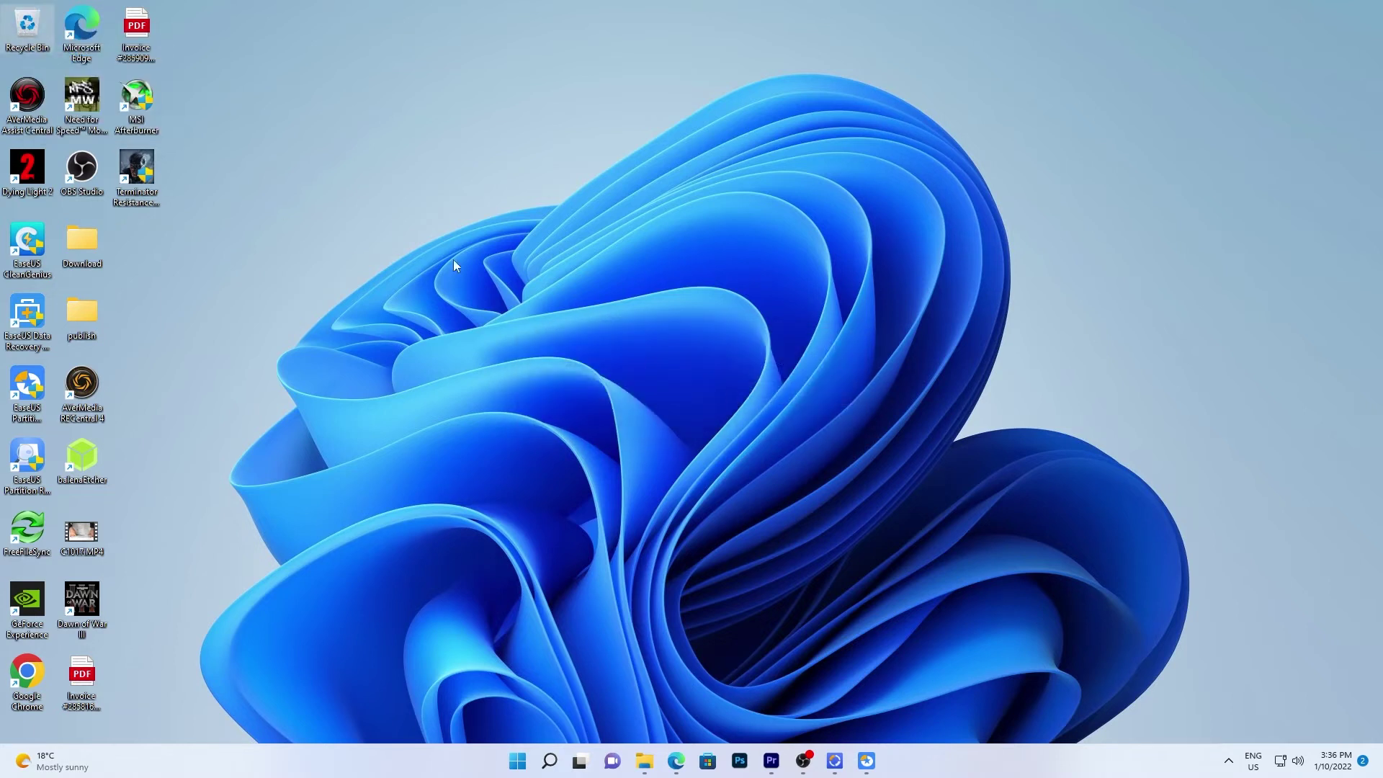
# Move the desktop invoice PDF into the Recycle Bin and open the bin to view it.
pyautogui.moveTo(136, 29); pyautogui.dragTo(31, 44)
pyautogui.doubleClick(30, 27)
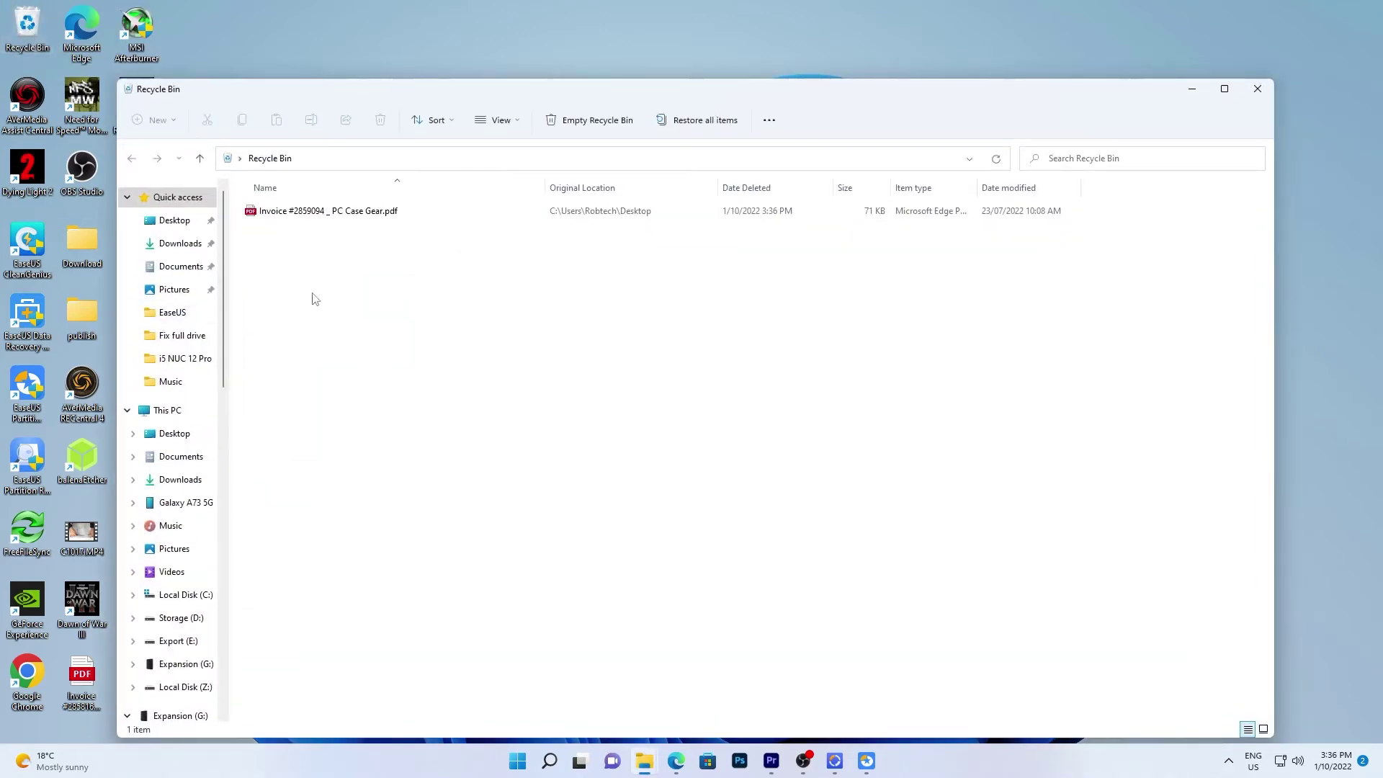
pyautogui.rightClick(302, 213)
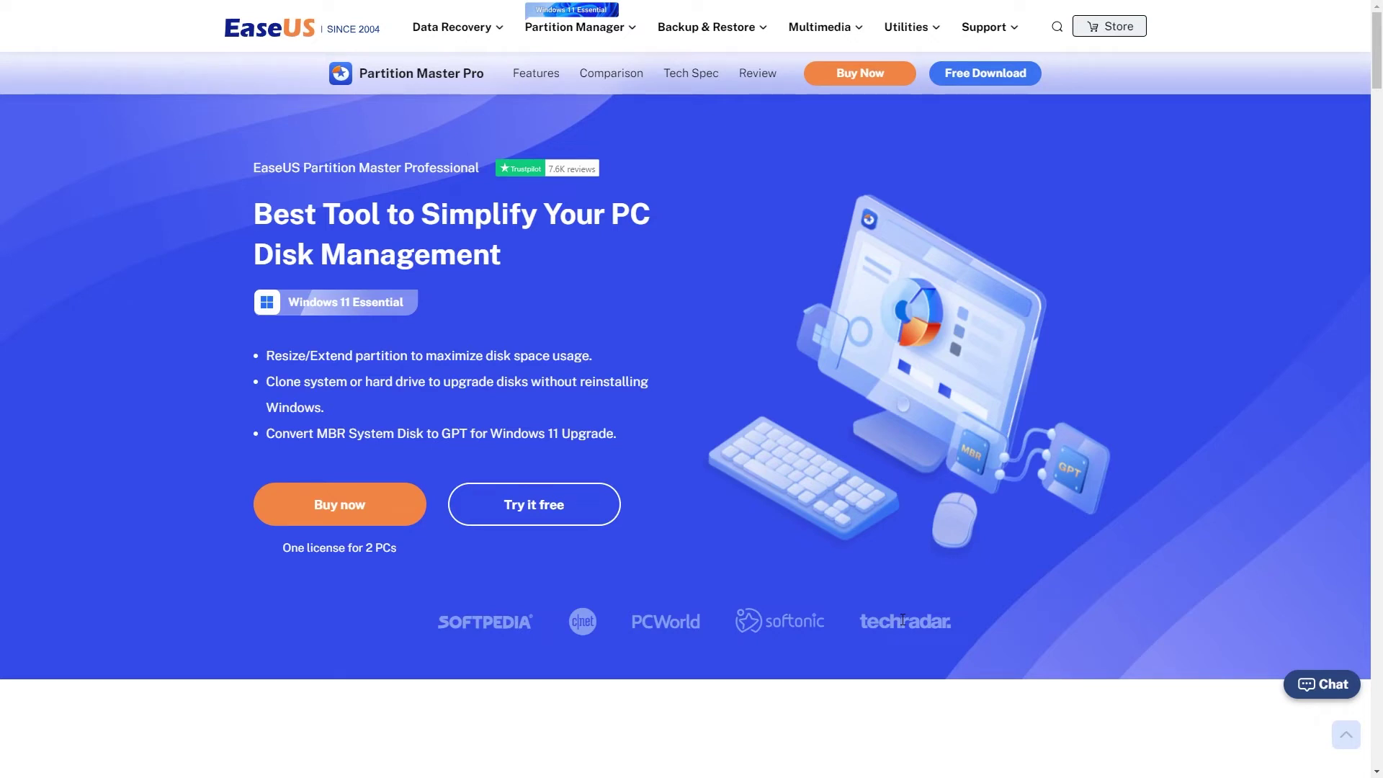
# Launch the trial, open PC Cleaner from the Partition Master Suite, and start a CleanGenius scan.
pyautogui.click(521, 501)
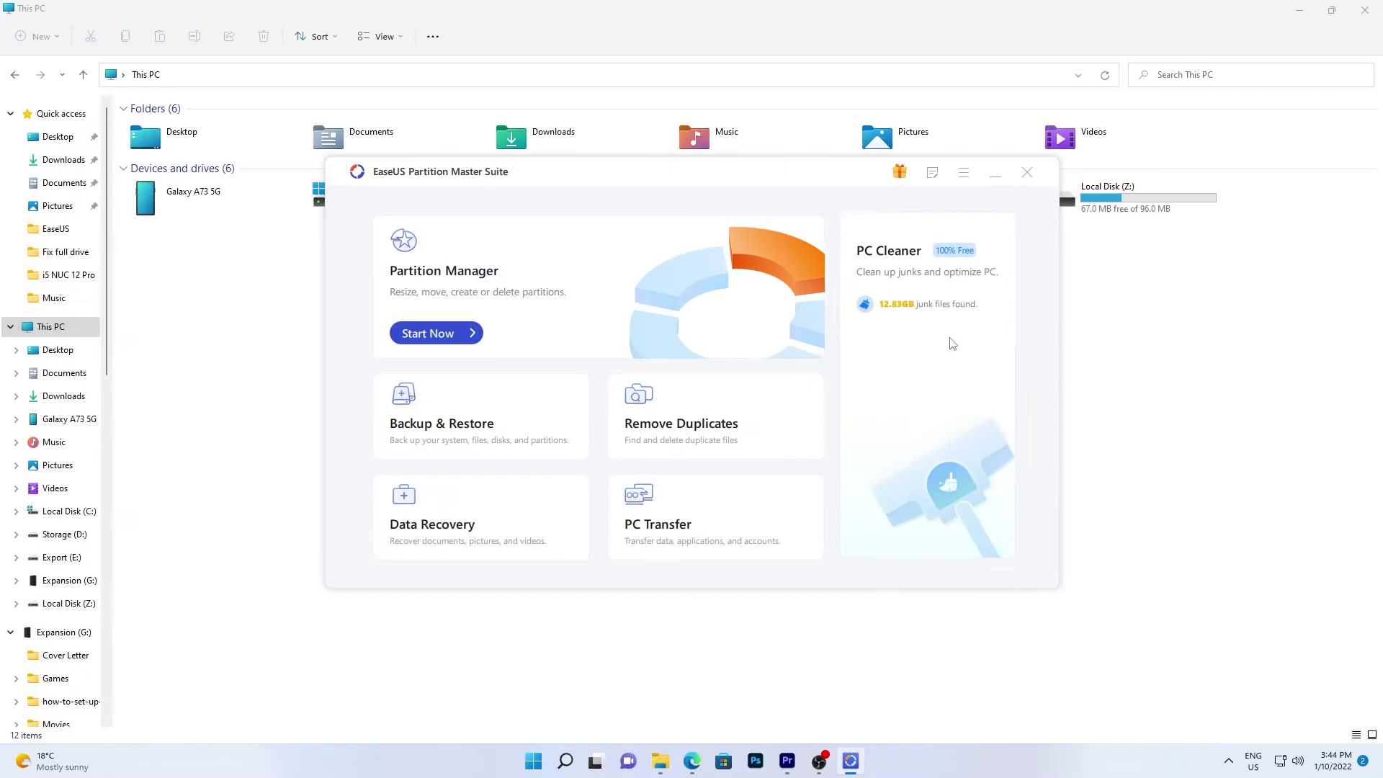
pyautogui.click(890, 271)
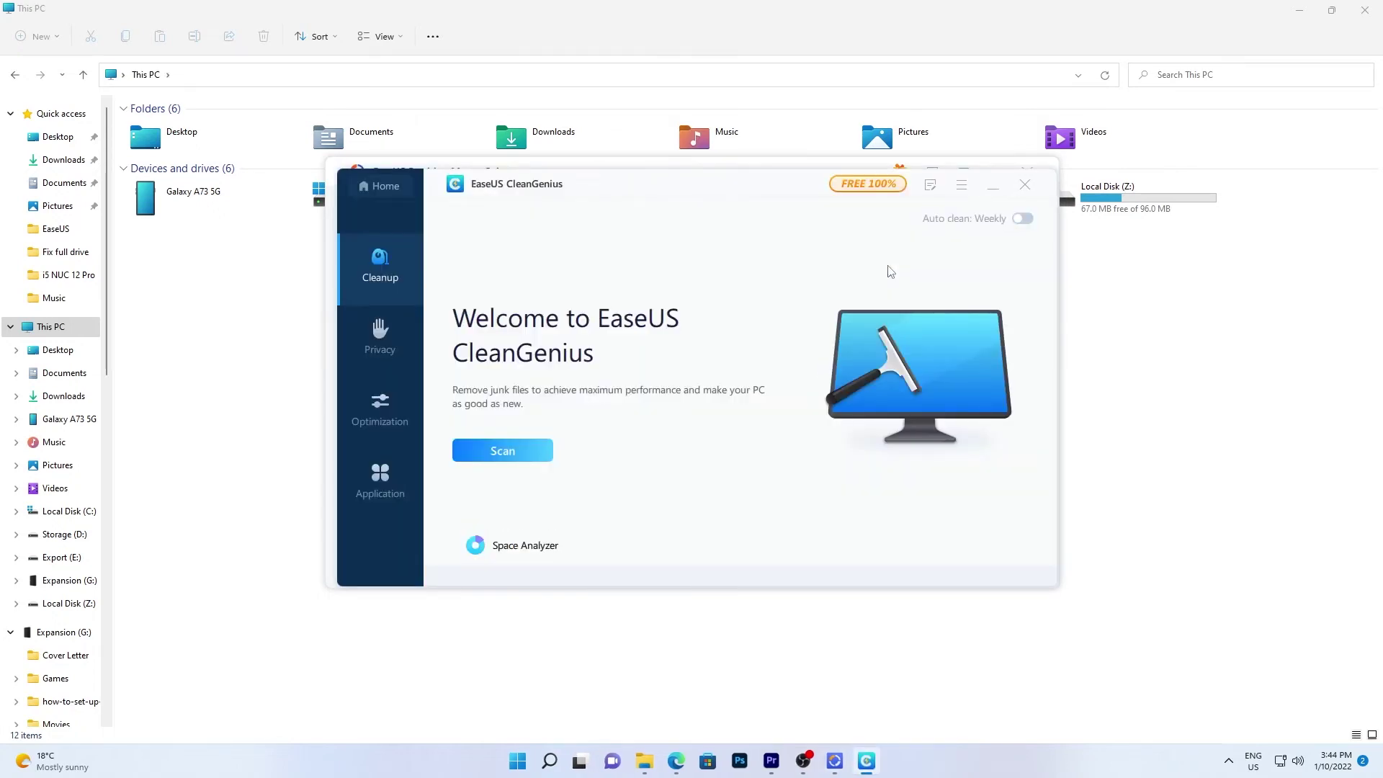
pyautogui.click(485, 451)
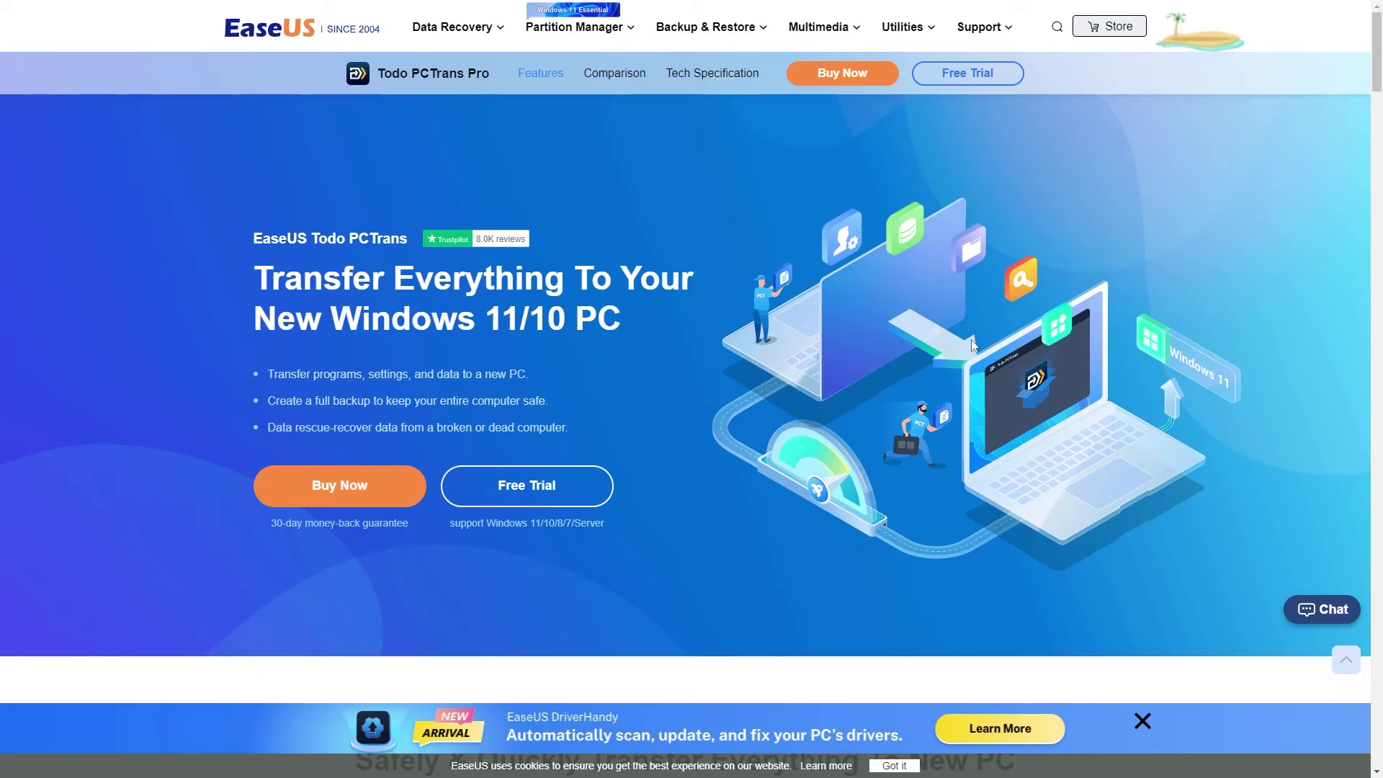
# Start the Todo PCTrans free trial and go to its App Migration section.
pyautogui.click(518, 490)
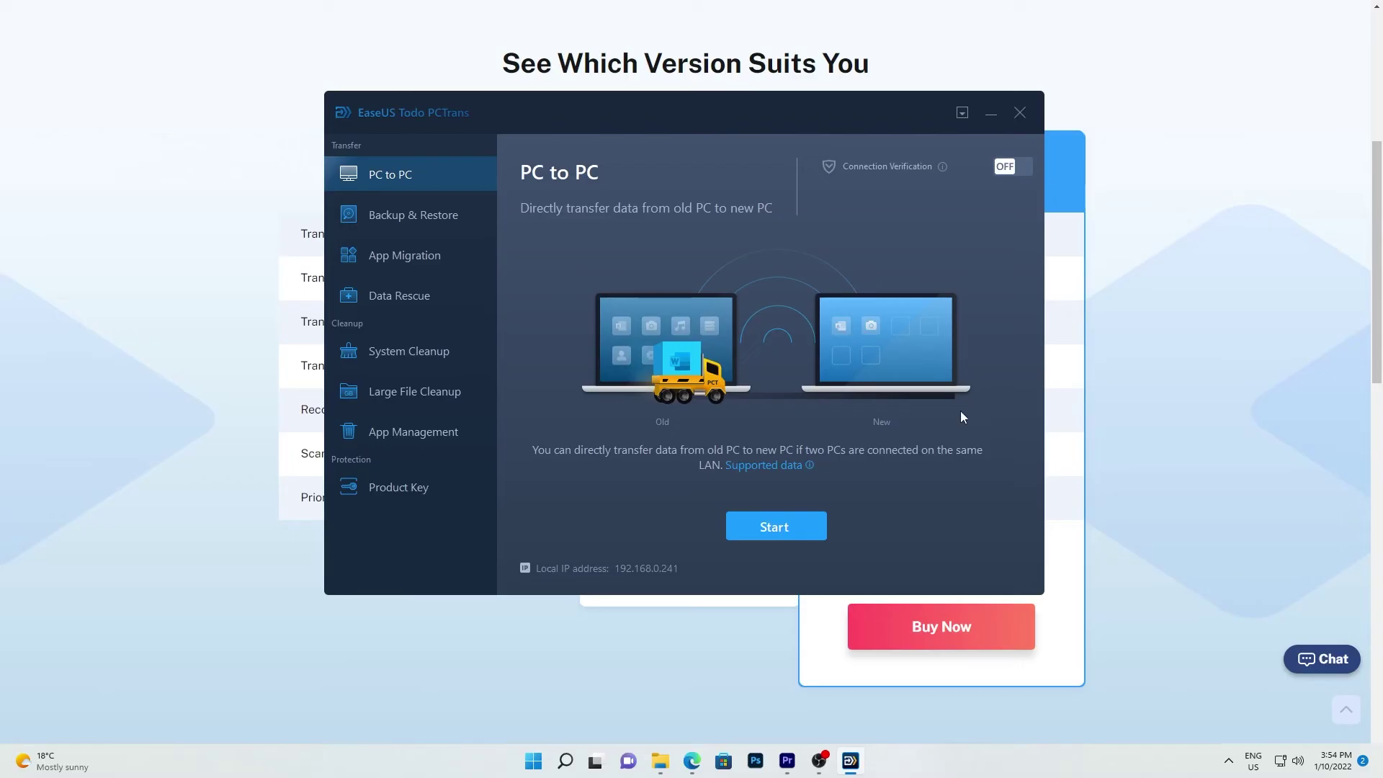
pyautogui.click(414, 258)
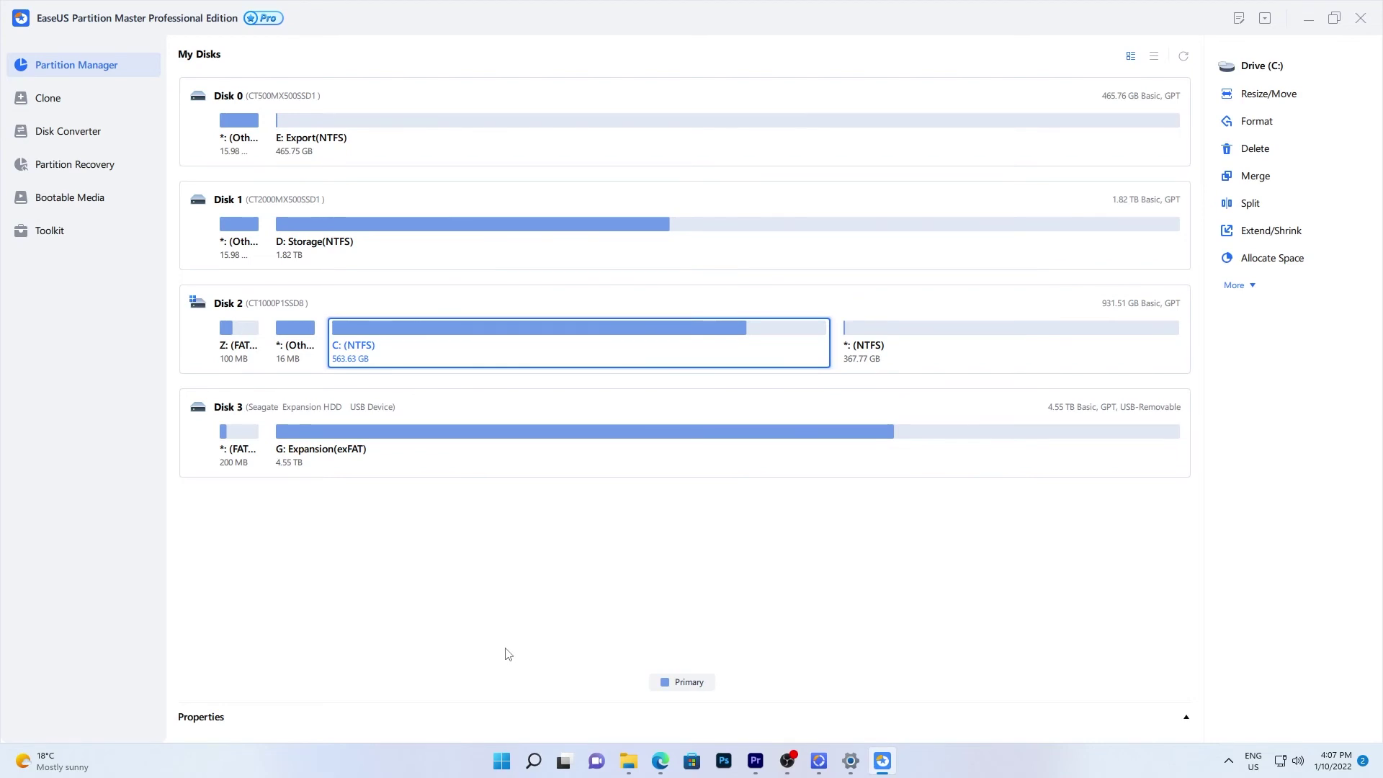
# Choose Clone OS Disk with Disk 3 as destination and proceed to the data-wipe warning.
pyautogui.click(71, 102)
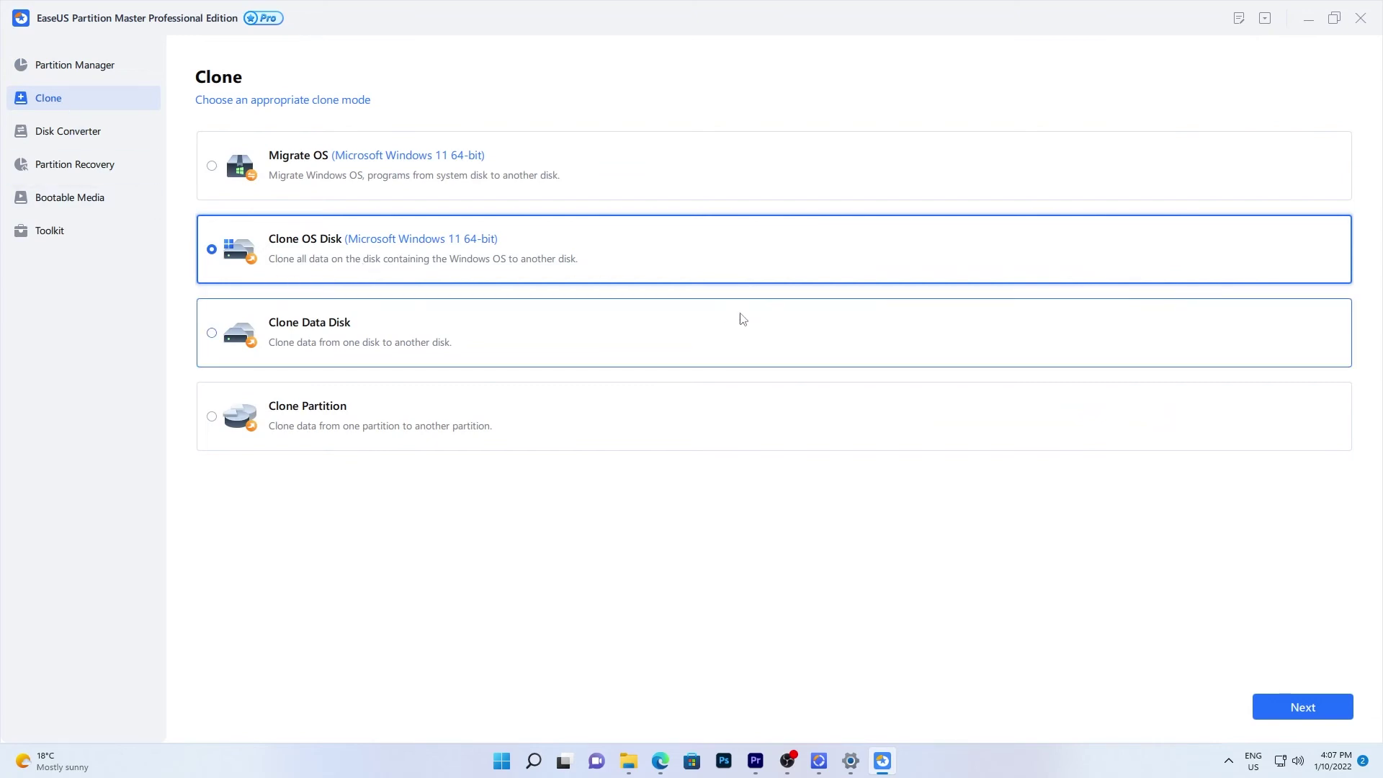
pyautogui.click(1301, 714)
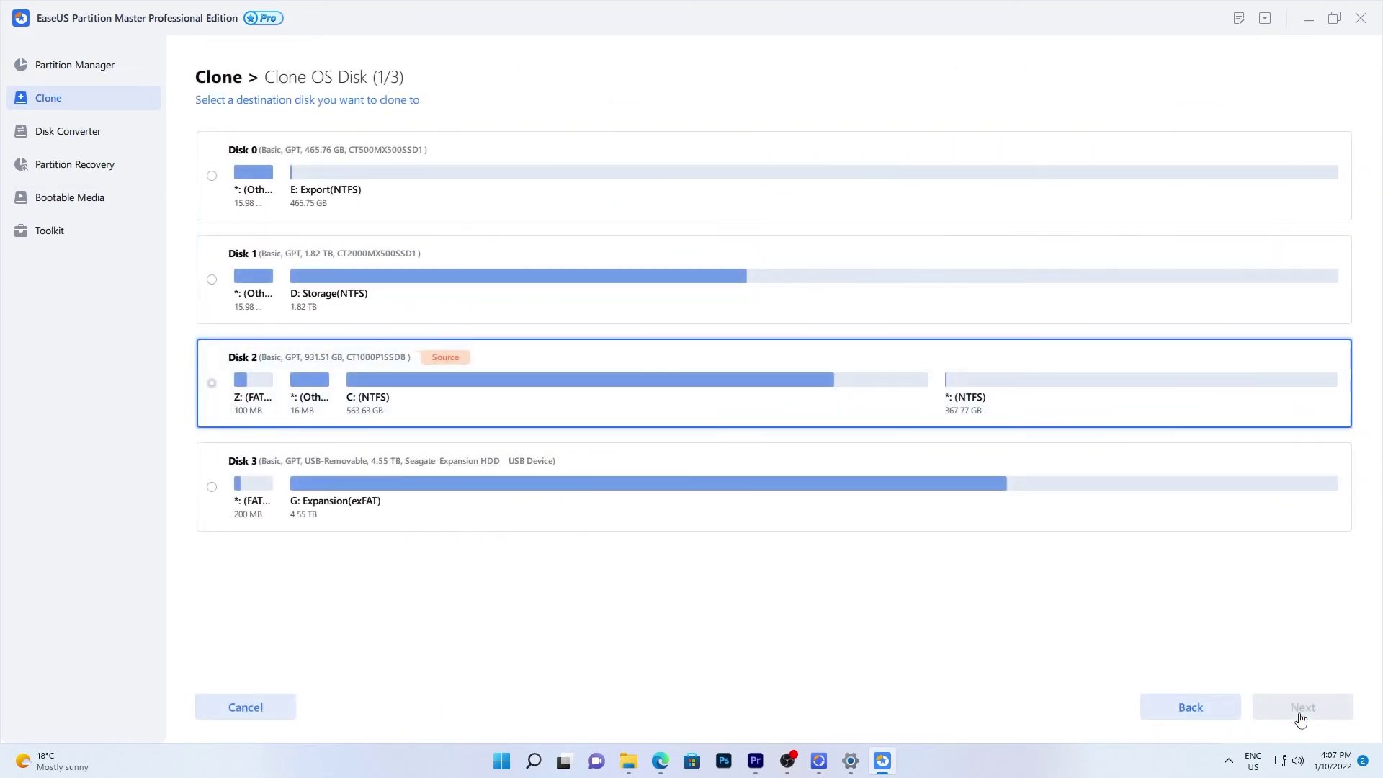
pyautogui.click(385, 465)
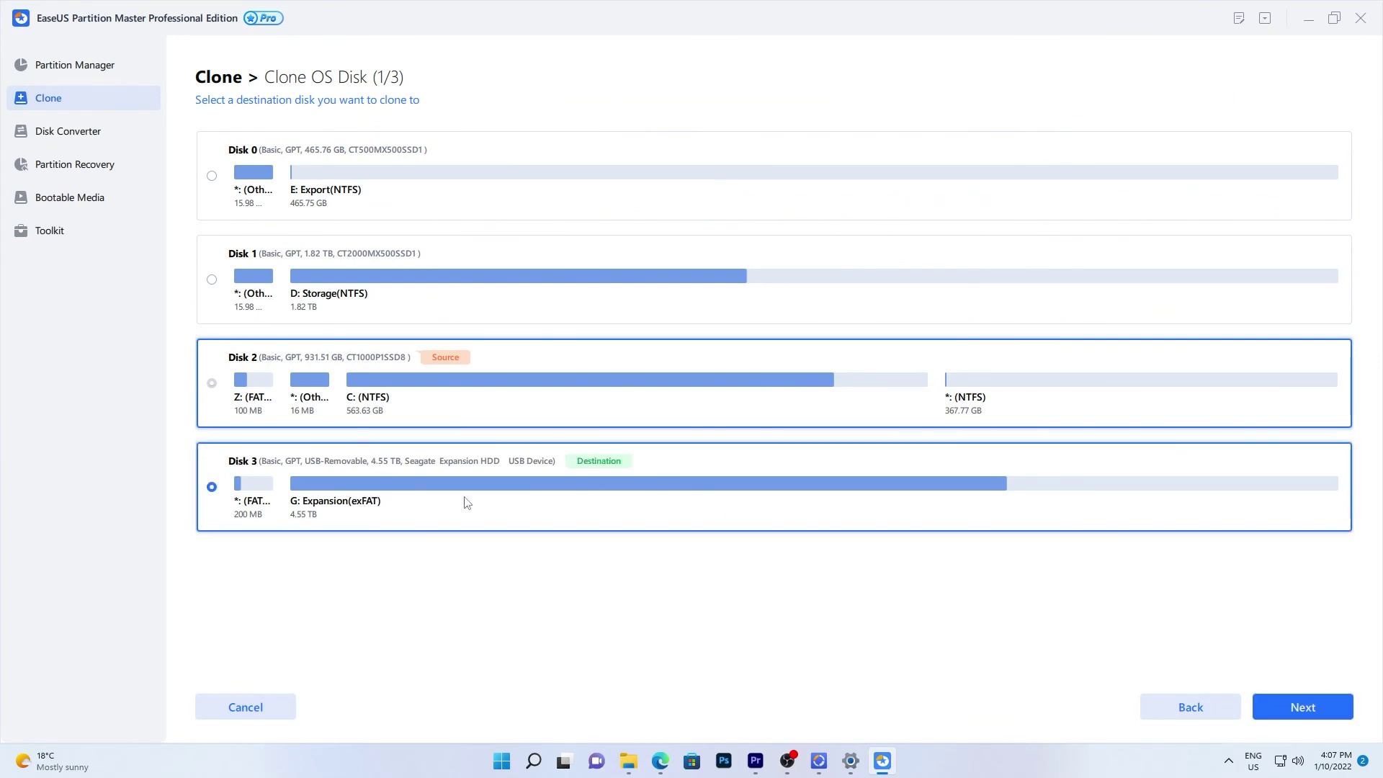
pyautogui.click(1271, 700)
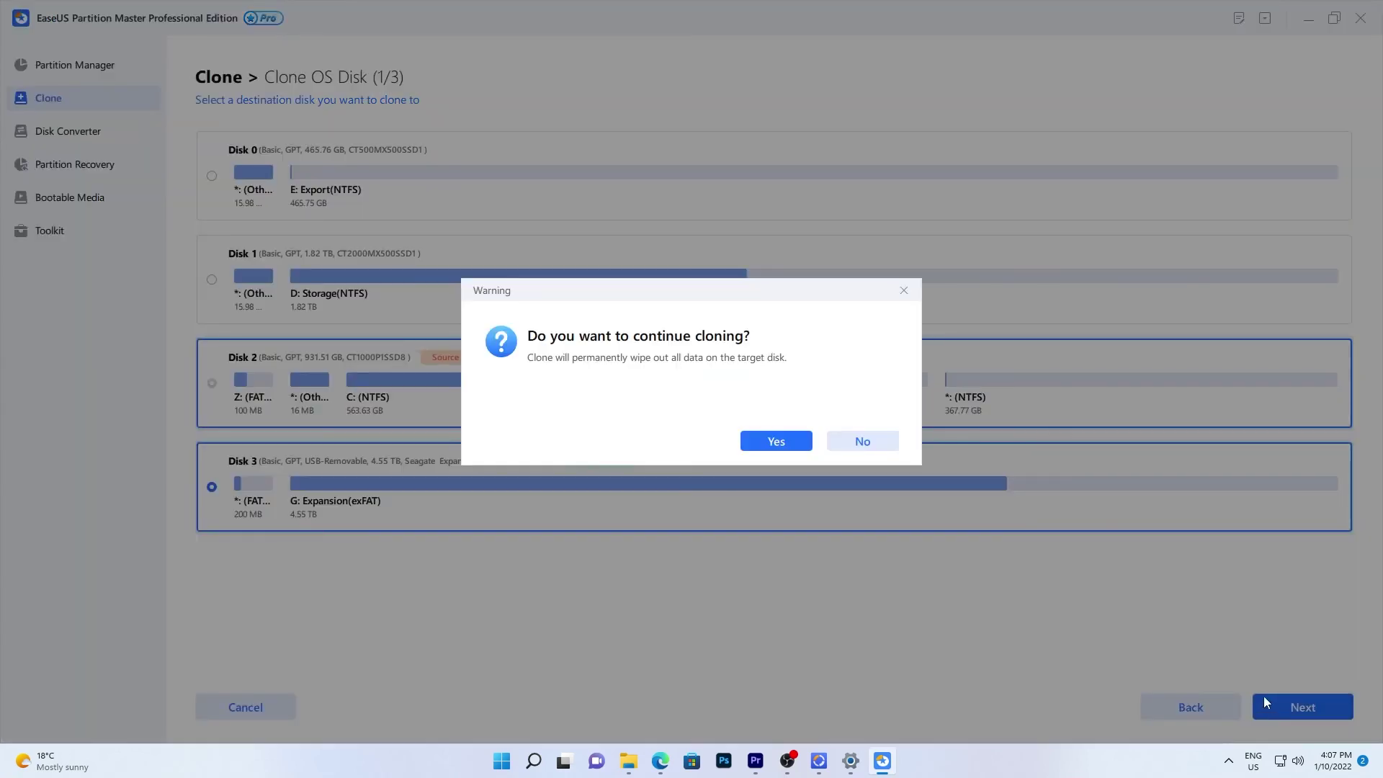